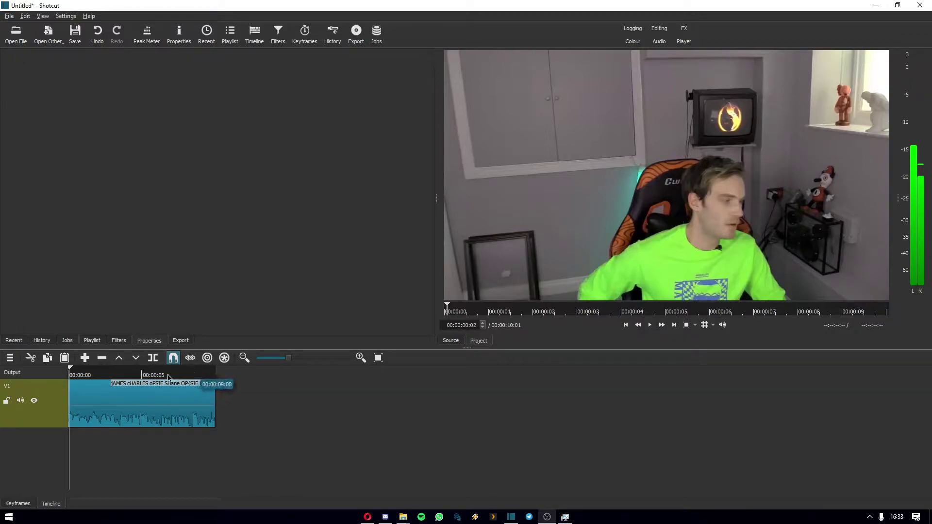
Insert a new video track V2 above the clip on V1 using Track Operations > Insert Track
{"action": "left_click", "coordinate": [69, 375]}
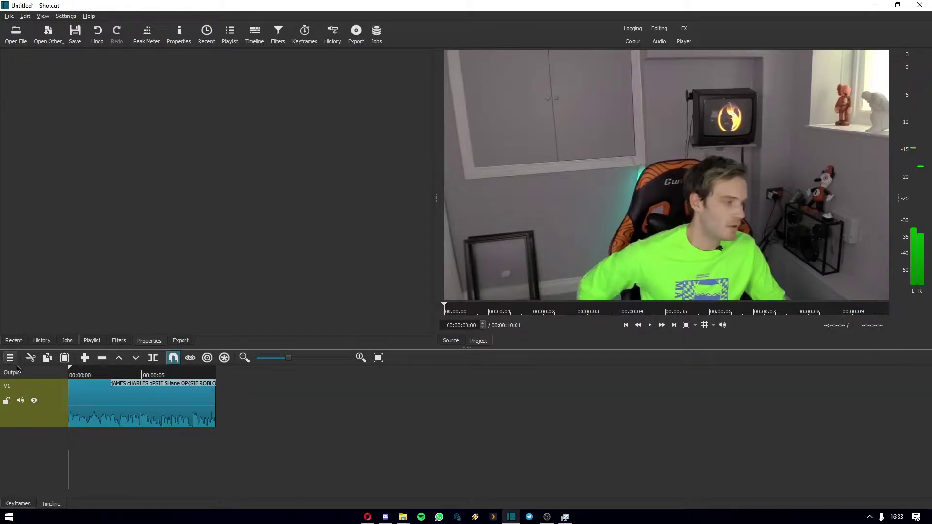
{"action": "left_click_drag", "start_coordinate": [115, 376], "coordinate": [41, 405]}
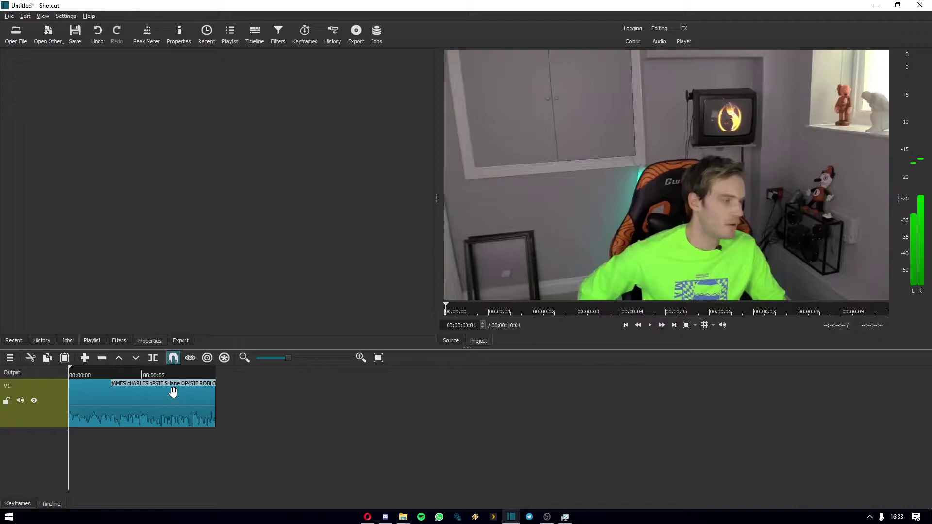
{"action": "left_click", "coordinate": [10, 358]}
{"action": "mouse_move", "coordinate": [38, 372]}
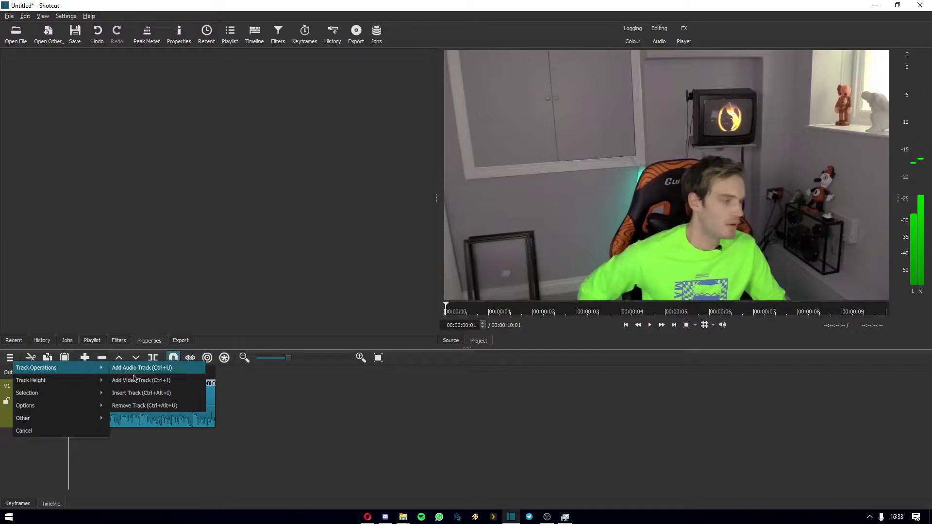
{"action": "left_click", "coordinate": [174, 394]}
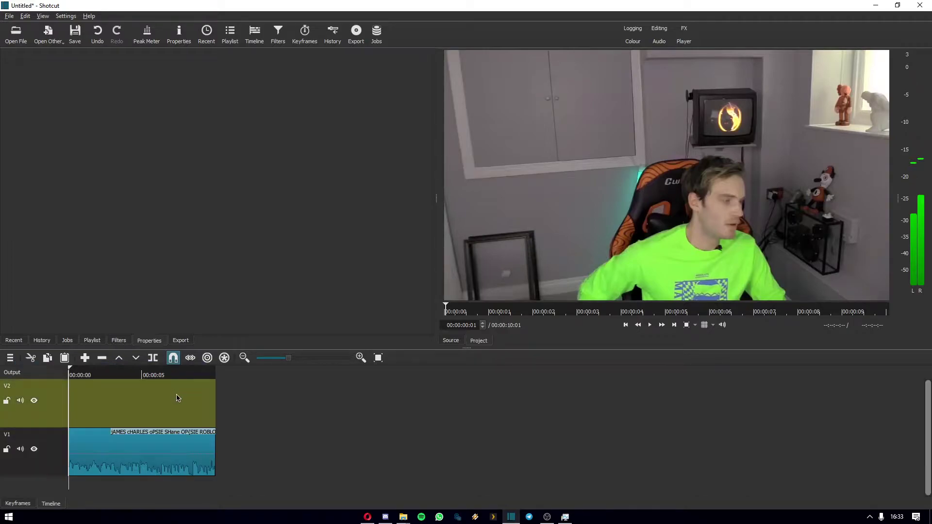
Select the new V2 track and park the playhead near two seconds
{"action": "left_click_drag", "start_coordinate": [119, 376], "coordinate": [135, 380]}
{"action": "left_click", "coordinate": [90, 378]}
{"action": "left_click", "coordinate": [115, 445]}
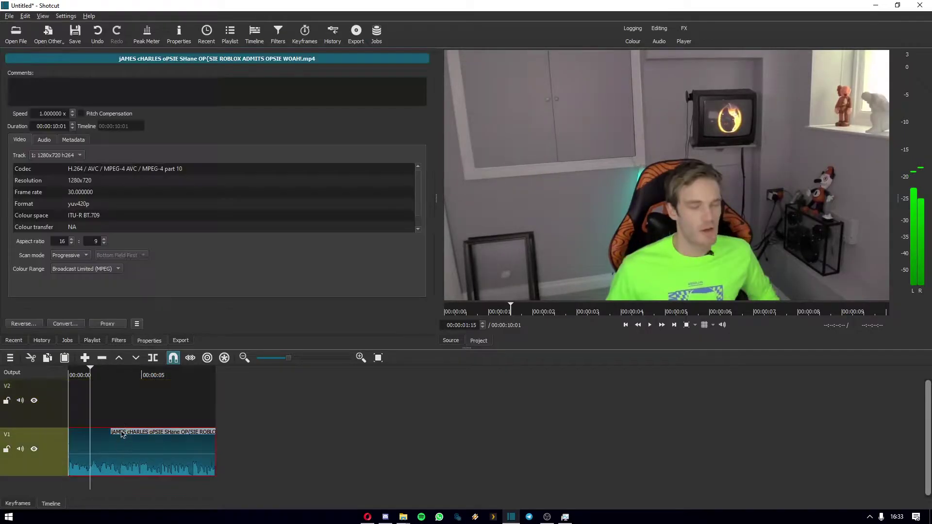
{"action": "left_click", "coordinate": [111, 378]}
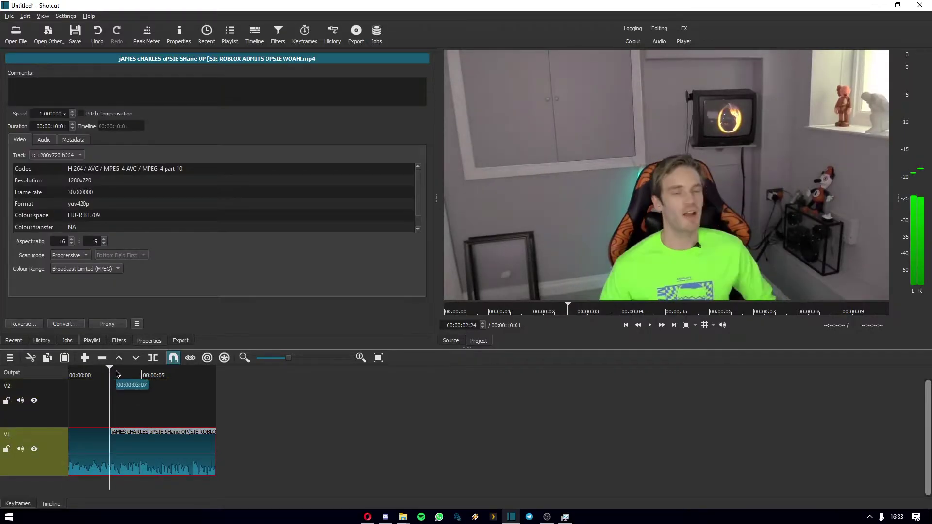
{"action": "left_click", "coordinate": [58, 420]}
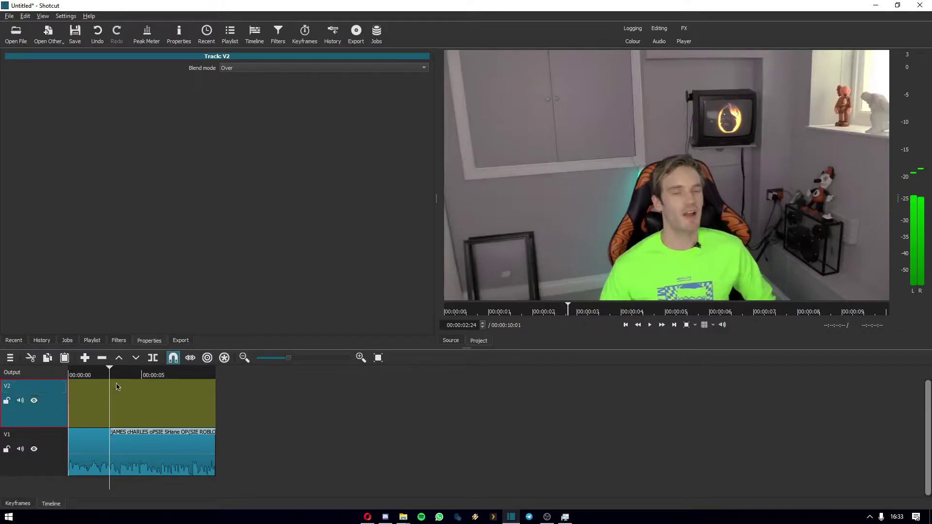
{"action": "left_click_drag", "start_coordinate": [82, 376], "coordinate": [105, 379]}
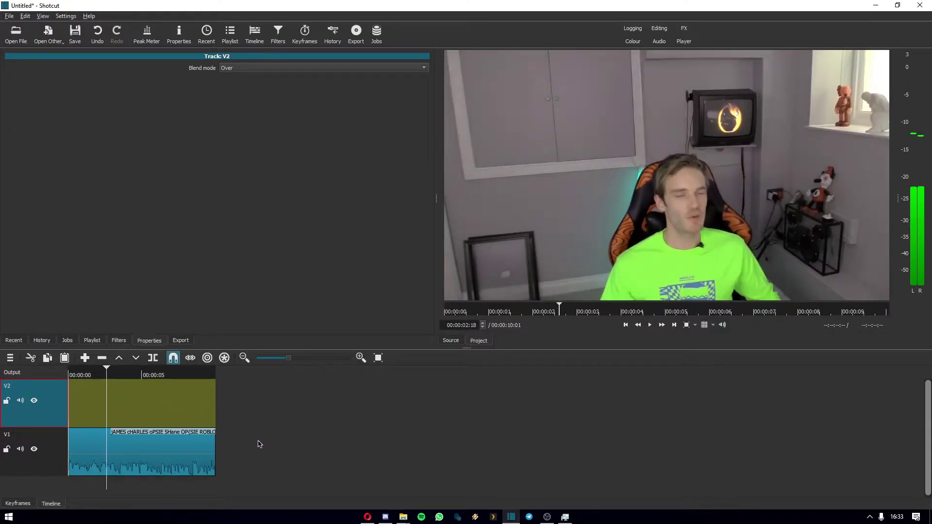
Generate a colour clip with alpha channel 0 so it is fully transparent
{"action": "left_click", "coordinate": [60, 44]}
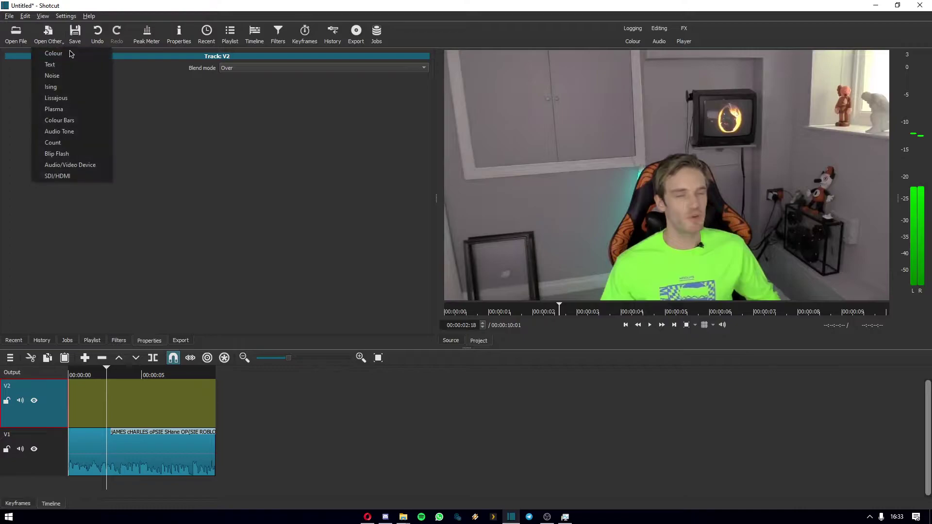
{"action": "left_click", "coordinate": [68, 57]}
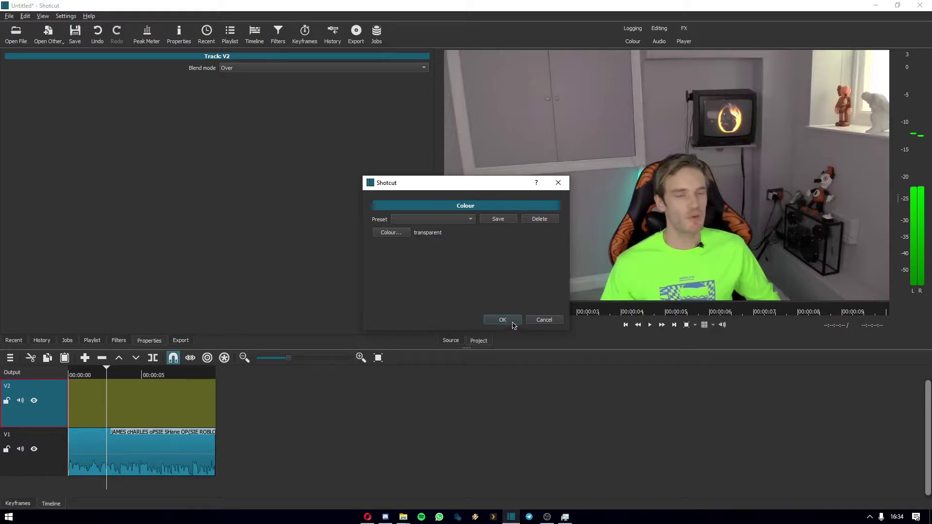
{"action": "left_click", "coordinate": [398, 234]}
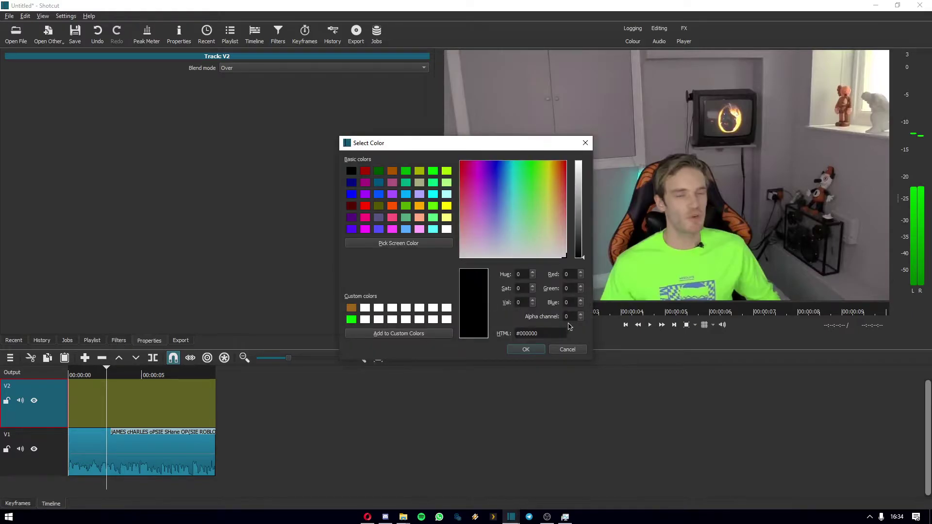
{"action": "left_click", "coordinate": [365, 171]}
{"action": "left_click", "coordinate": [352, 171]}
{"action": "type", "text": "0"}
{"action": "left_click", "coordinate": [533, 350]}
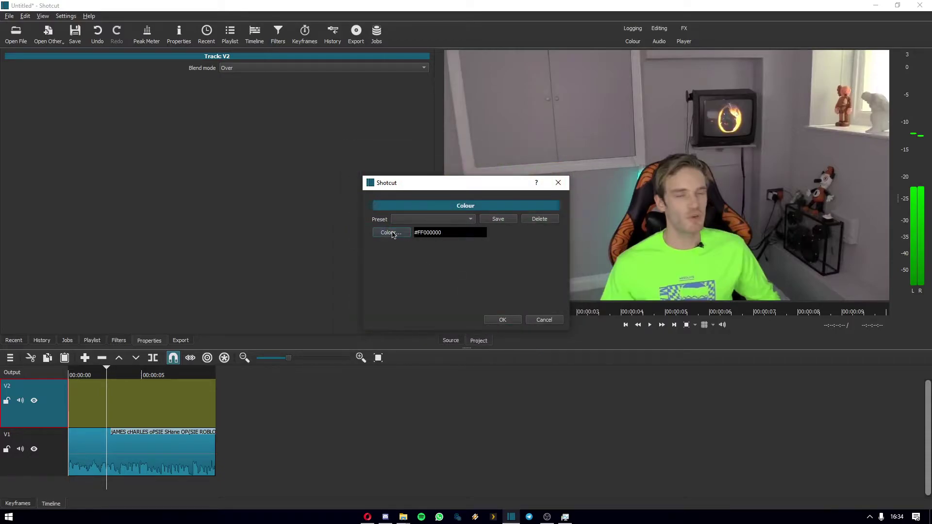
{"action": "left_click", "coordinate": [393, 233]}
{"action": "type", "text": "0"}
{"action": "left_click", "coordinate": [526, 350]}
{"action": "left_click", "coordinate": [508, 321]}
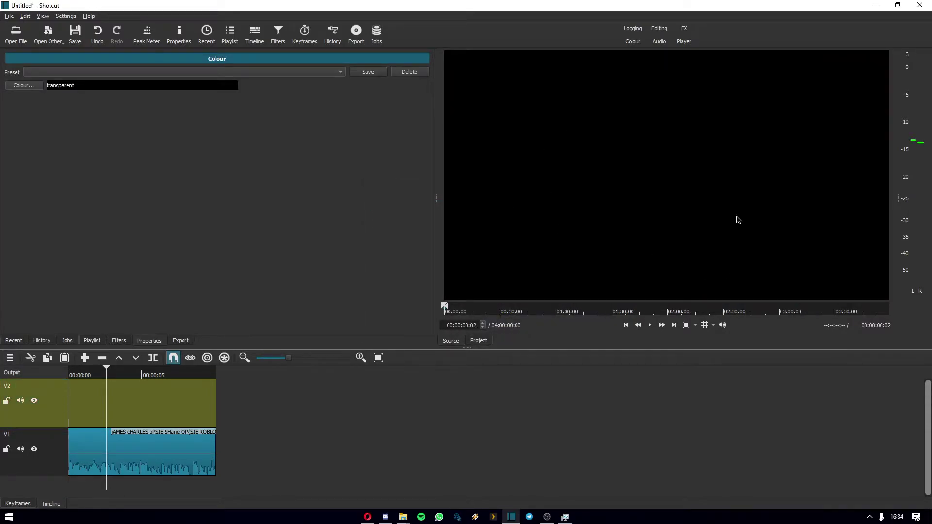
Drop the transparent colour clip onto track V2 above the video
{"action": "left_click_drag", "start_coordinate": [686, 175], "coordinate": [99, 399]}
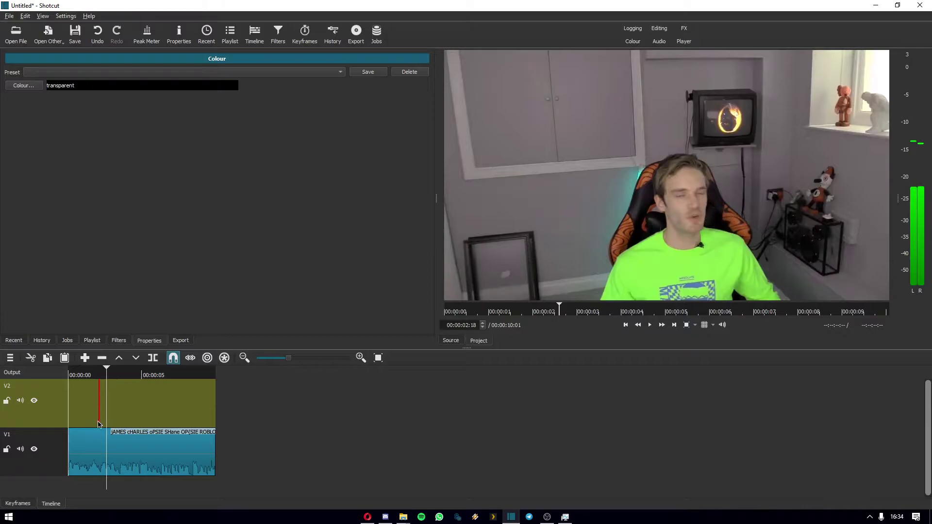
{"action": "left_click", "coordinate": [84, 406]}
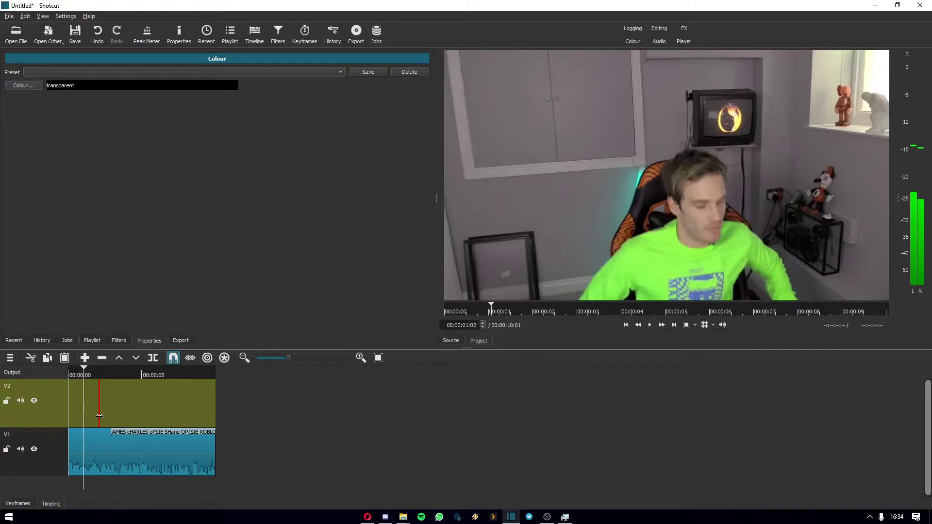
{"action": "left_click", "coordinate": [102, 420]}
{"action": "left_click", "coordinate": [99, 419]}
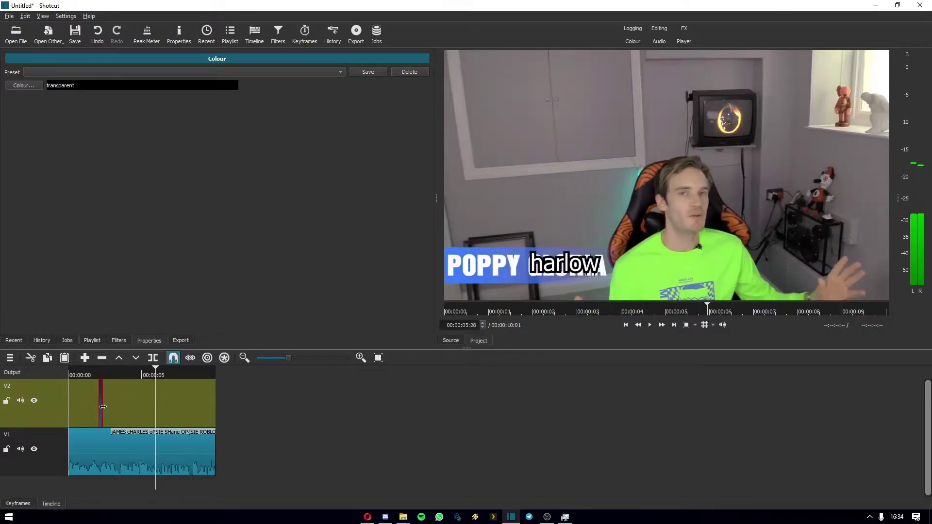
Lengthen, trim and slide the V2 clip to cover a middle section of the video
{"action": "left_click_drag", "start_coordinate": [100, 407], "coordinate": [174, 413]}
{"action": "left_click_drag", "start_coordinate": [124, 375], "coordinate": [91, 367]}
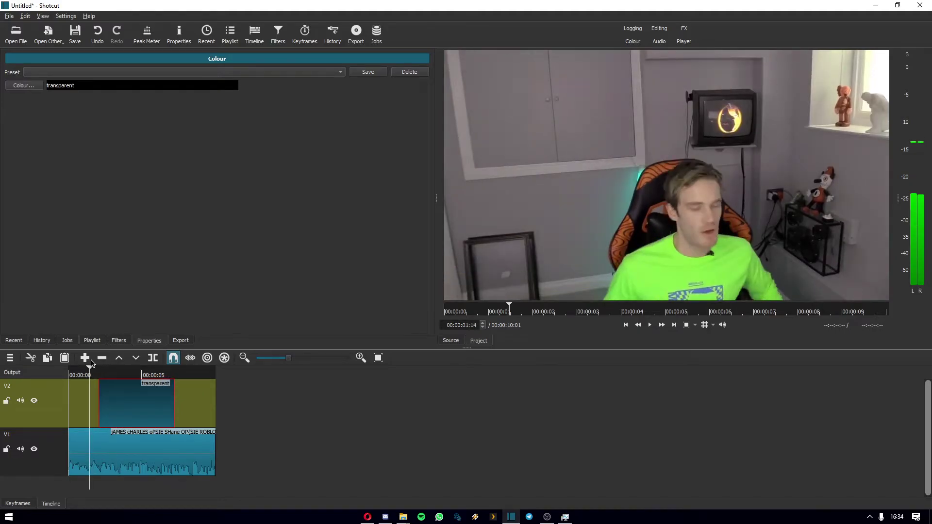
{"action": "left_click_drag", "start_coordinate": [125, 403], "coordinate": [124, 410]}
{"action": "mouse_move", "coordinate": [90, 372]}
{"action": "left_mouse_down"}
{"action": "mouse_move", "coordinate": [121, 375]}
{"action": "mouse_move", "coordinate": [85, 375]}
{"action": "left_mouse_up"}
{"action": "left_click_drag", "start_coordinate": [170, 414], "coordinate": [184, 417]}
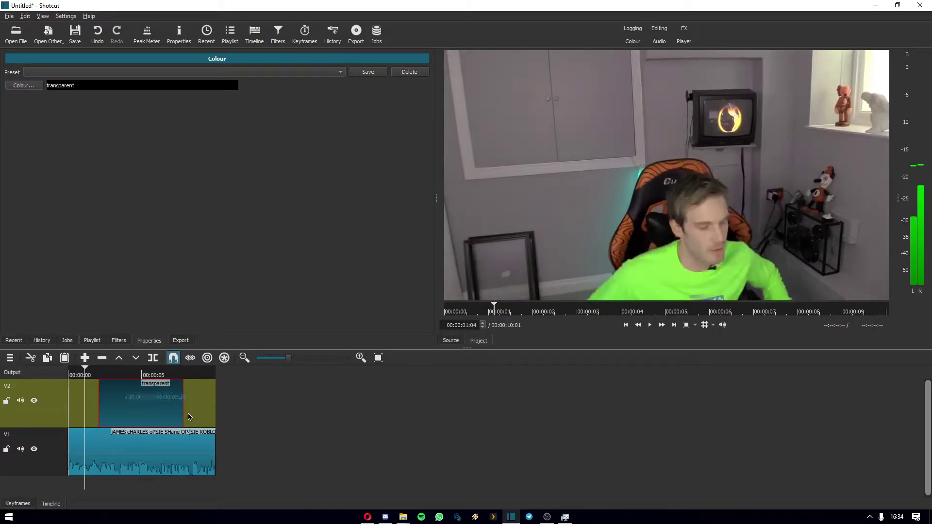
Add a Text: Simple filter to the transparent clip, showing a #timecode# overlay
{"action": "left_click", "coordinate": [142, 376]}
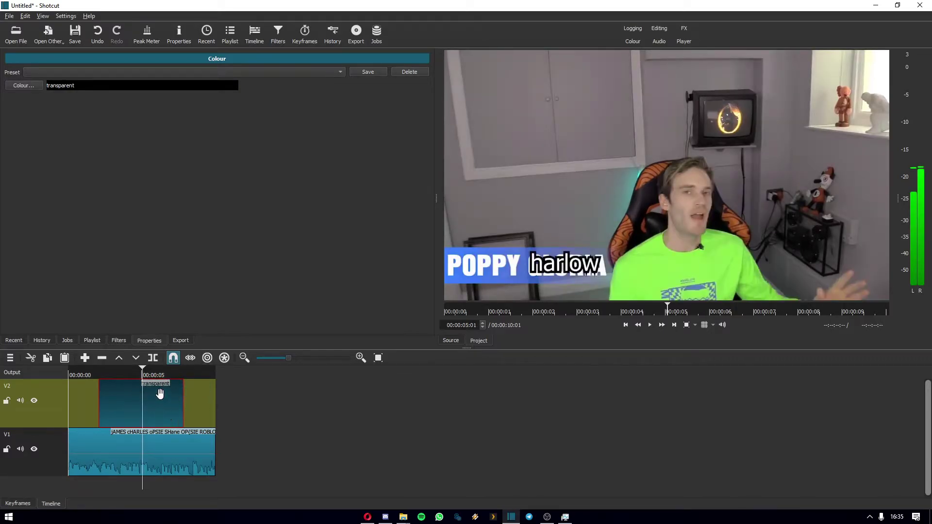
{"action": "left_click", "coordinate": [134, 375]}
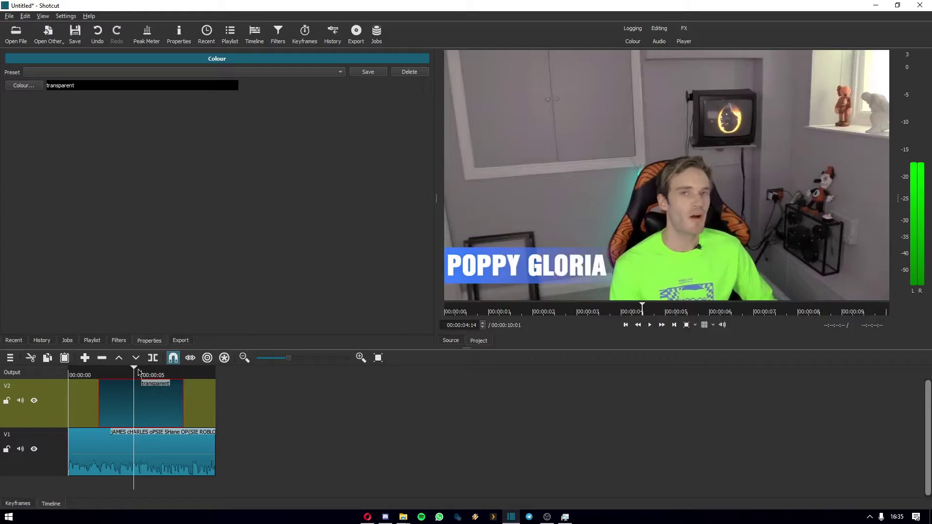
{"action": "left_click", "coordinate": [144, 375]}
{"action": "left_click", "coordinate": [125, 375]}
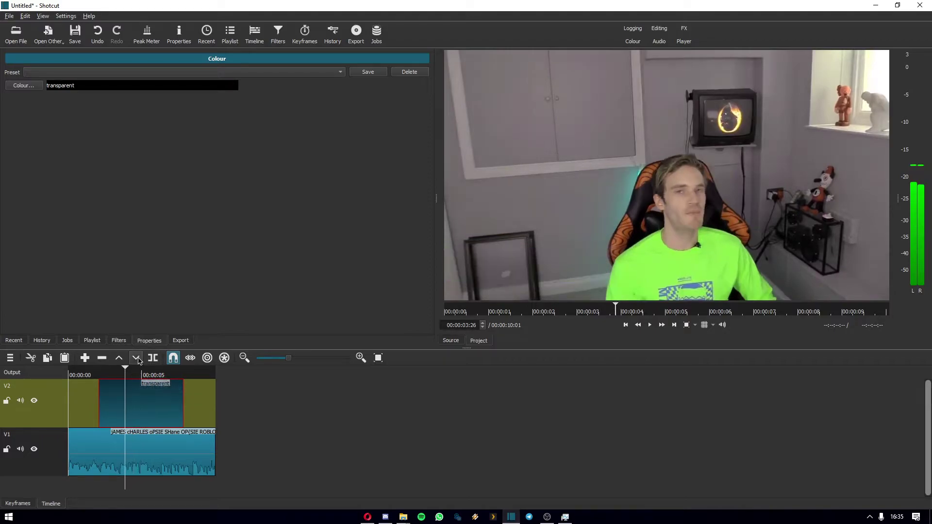
{"action": "left_click", "coordinate": [120, 341]}
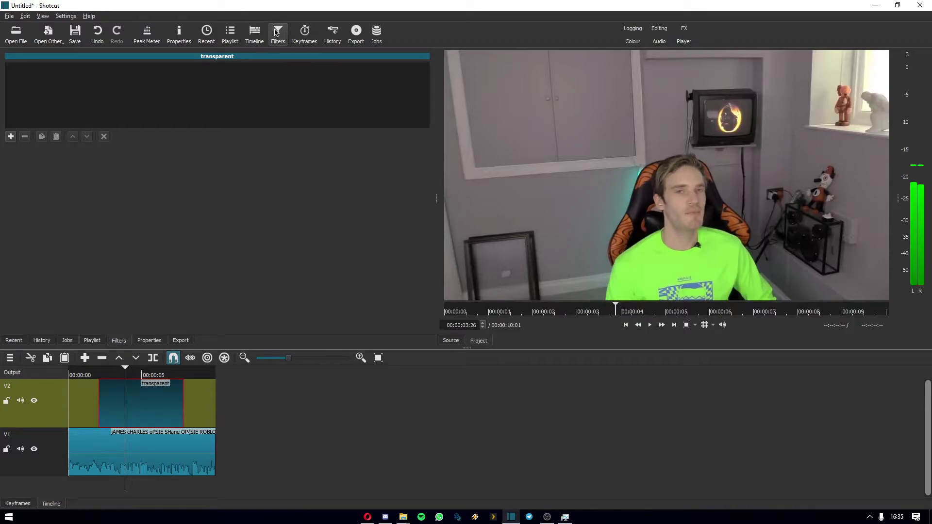
{"action": "left_click", "coordinate": [10, 137]}
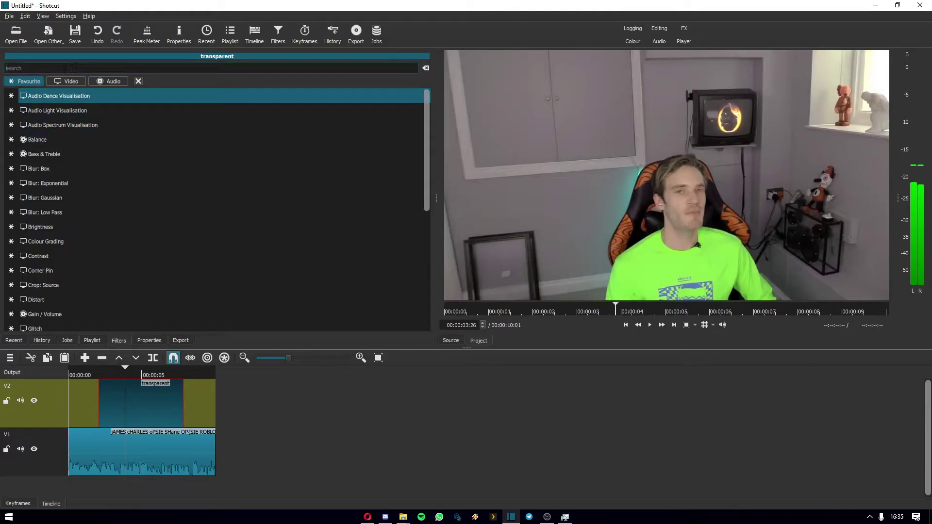
{"action": "type", "text": "text"}
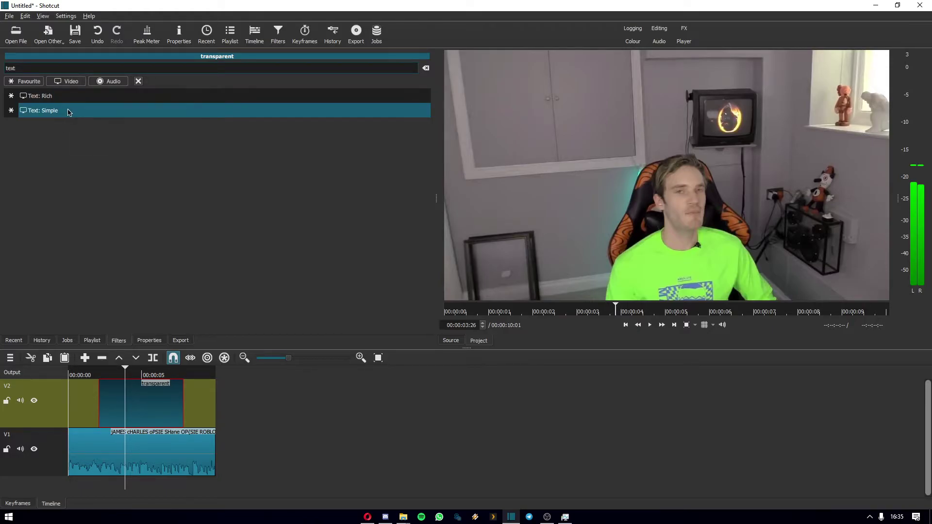
{"action": "left_click", "coordinate": [81, 114]}
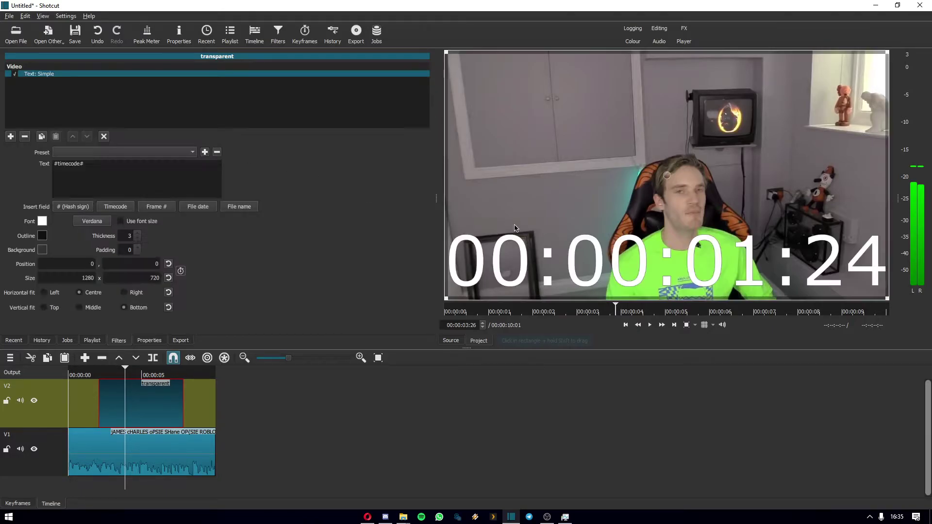
Resize and move the text area to 95, 91 at 951 x 445, checking by toggling V2 visibility
{"action": "left_click_drag", "start_coordinate": [447, 51], "coordinate": [568, 167]}
{"action": "left_click_drag", "start_coordinate": [728, 236], "coordinate": [635, 148]}
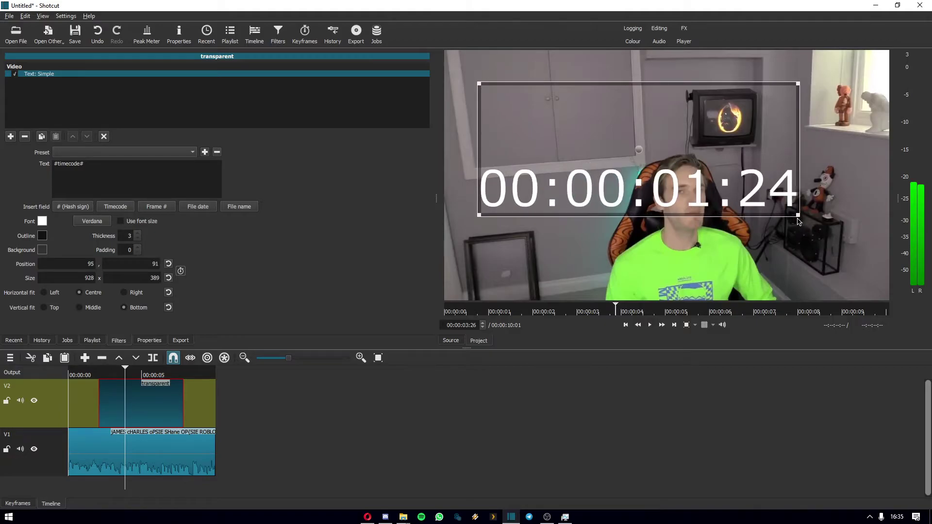
{"action": "left_click_drag", "start_coordinate": [801, 216], "coordinate": [806, 234]}
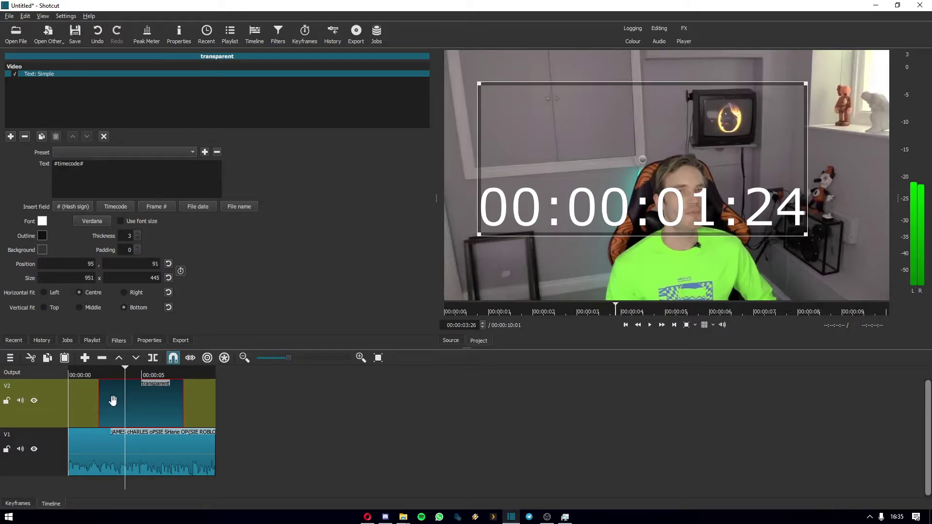
{"action": "left_click", "coordinate": [34, 401]}
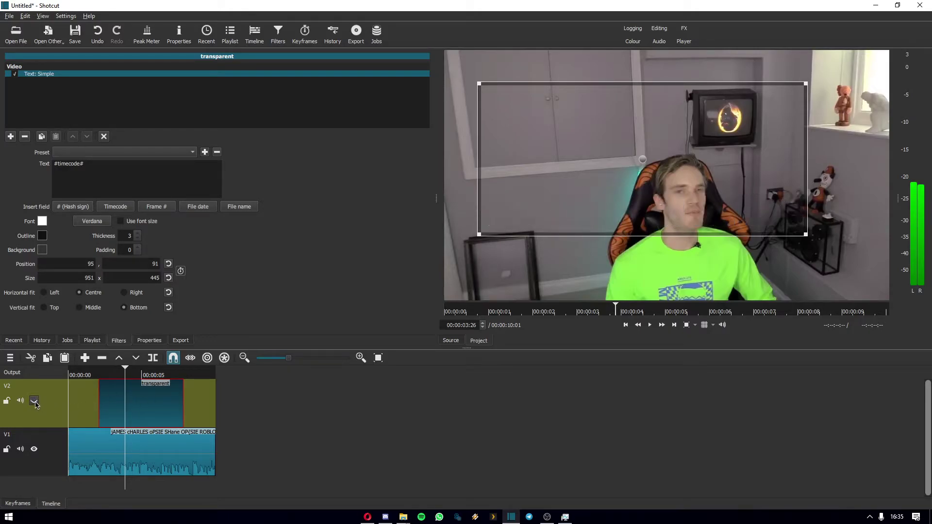
{"action": "left_click", "coordinate": [34, 401]}
Delete the timecode placeholder text, widen the text area and switch to a fixed font size
{"action": "left_click", "coordinate": [141, 376]}
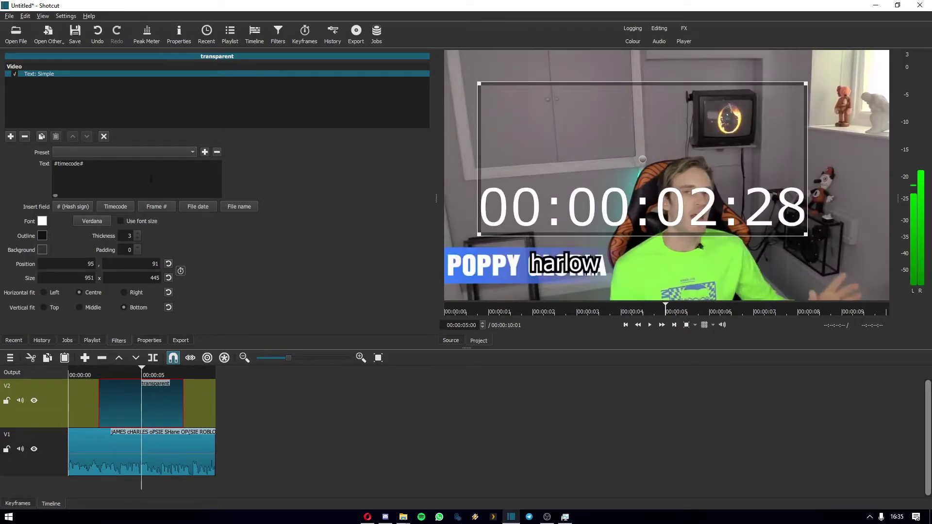
{"action": "left_click_drag", "start_coordinate": [151, 180], "coordinate": [32, 169]}
{"action": "key", "text": "BackSpace"}
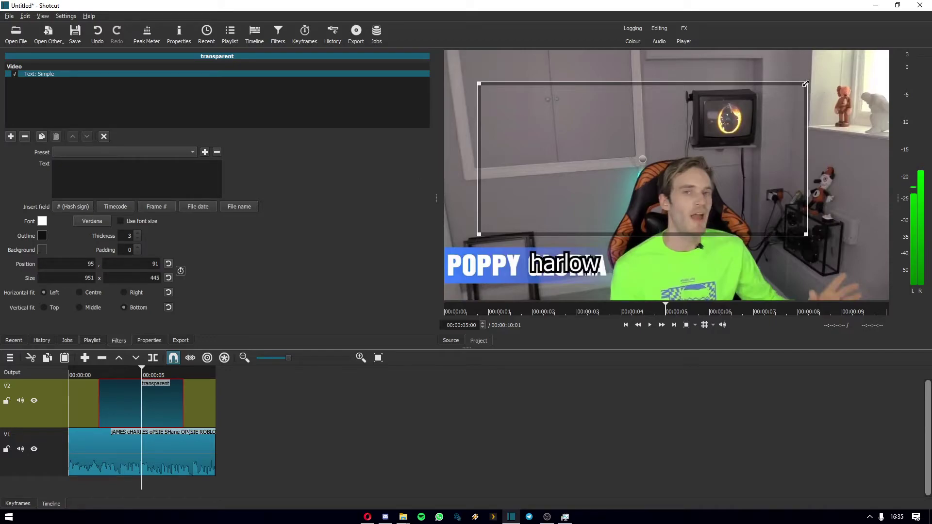
{"action": "left_click_drag", "start_coordinate": [813, 92], "coordinate": [865, 140]}
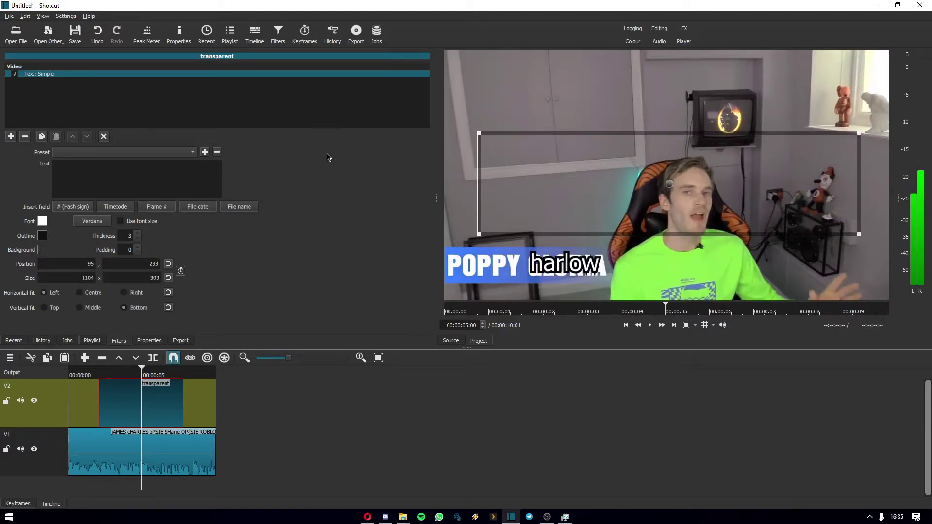
{"action": "left_click", "coordinate": [121, 222]}
Enter 'ggg' as the overlay text and resize its box to 991 x 329 at 208, 207
{"action": "left_click", "coordinate": [159, 180]}
{"action": "type", "text": "ggg"}
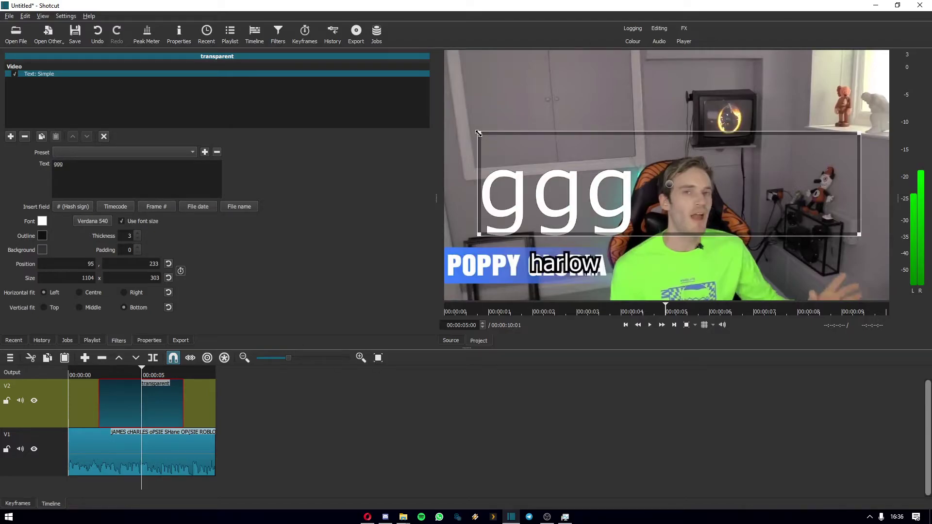
{"action": "left_click_drag", "start_coordinate": [480, 134], "coordinate": [518, 124]}
{"action": "left_click", "coordinate": [121, 222]}
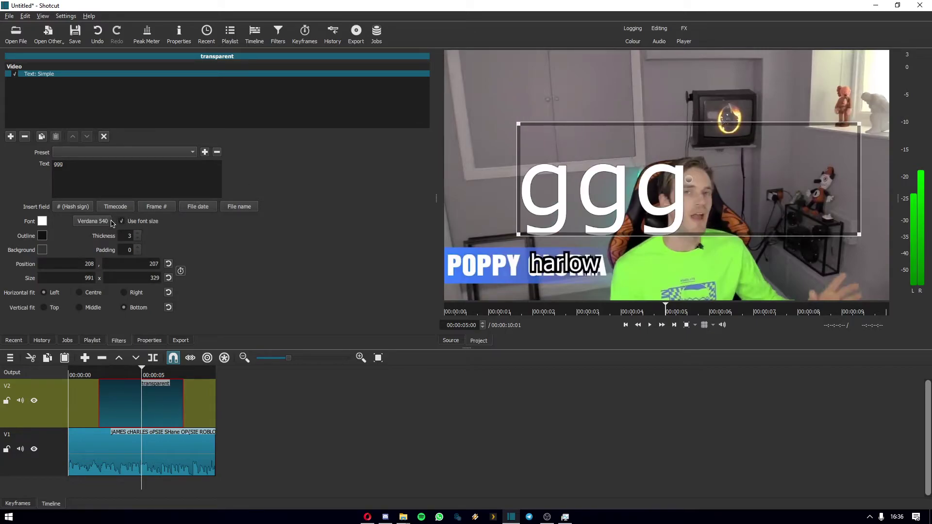
{"action": "left_click", "coordinate": [109, 223]}
Set the overlay font to Verdana size 150
{"action": "scroll", "coordinate": [558, 231], "scroll_direction": "down", "scroll_amount": 3}
{"action": "left_click", "coordinate": [559, 253]}
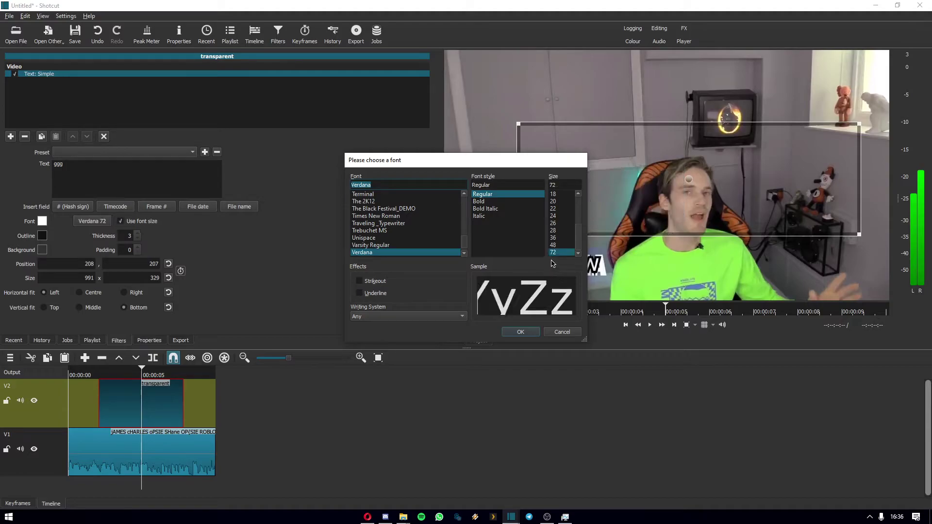
{"action": "left_click", "coordinate": [521, 332]}
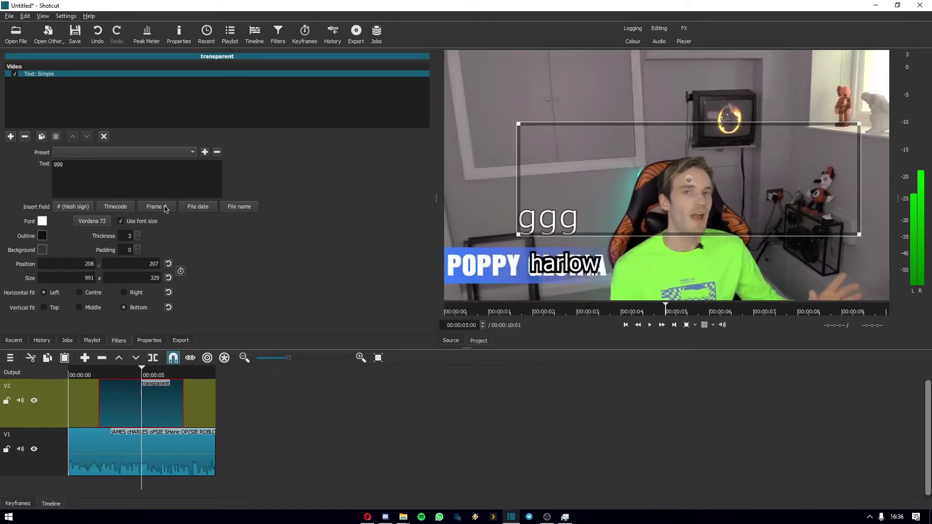
{"action": "left_click", "coordinate": [109, 222]}
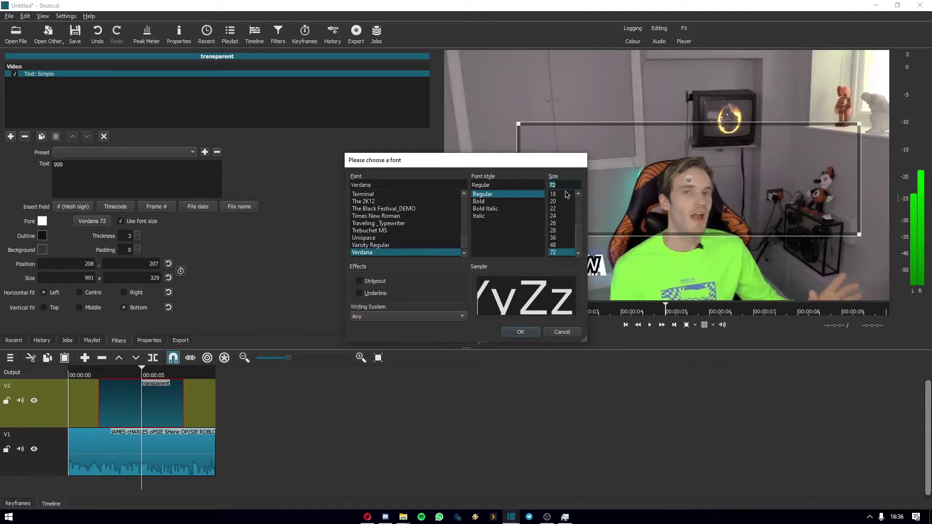
{"action": "key", "text": "BackSpace"}
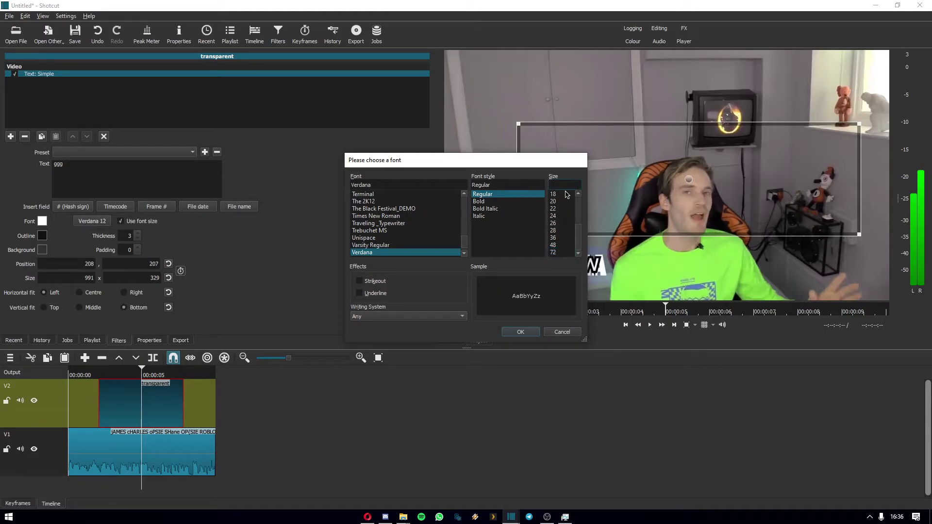
{"action": "type", "text": "150"}
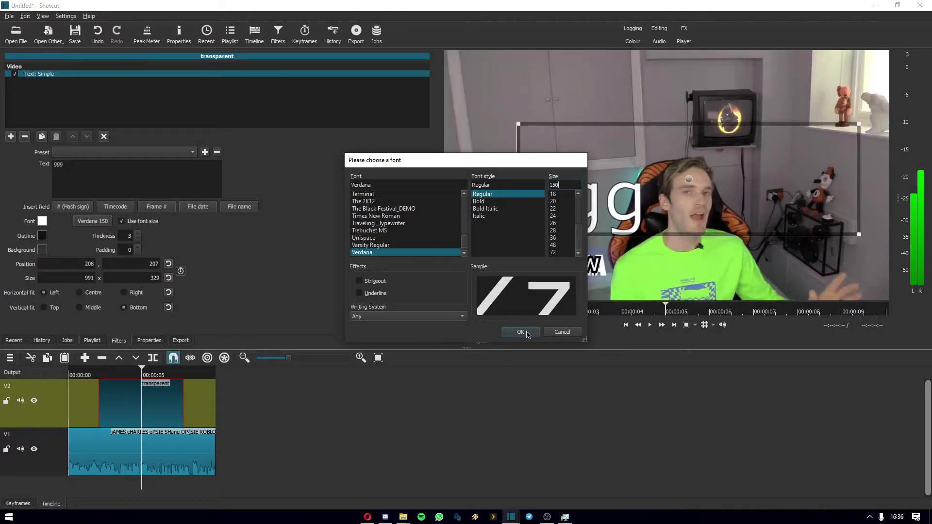
{"action": "left_click", "coordinate": [528, 334]}
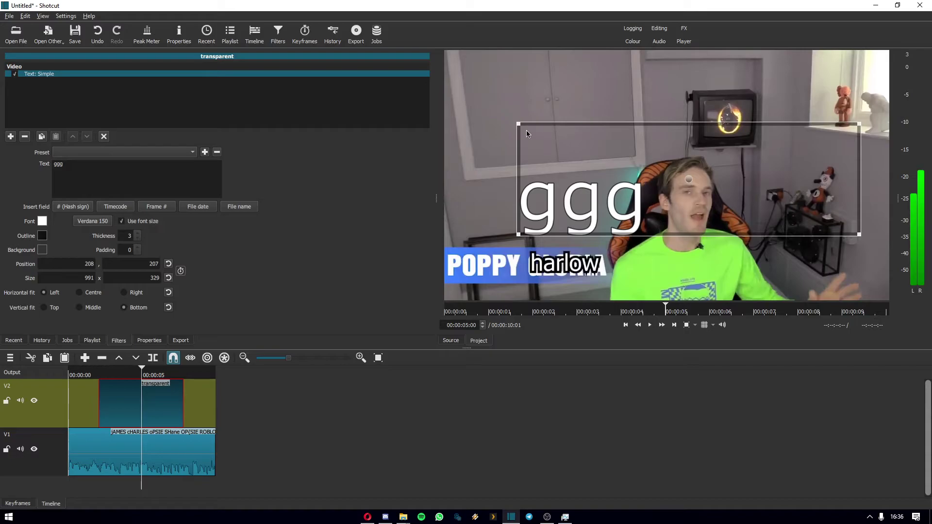
Reshape and raise the text box to 1127 x 250 at 74, 234, and change the text to 'g'
{"action": "left_click_drag", "start_coordinate": [520, 124], "coordinate": [479, 153]}
{"action": "left_click_drag", "start_coordinate": [665, 193], "coordinate": [666, 175]}
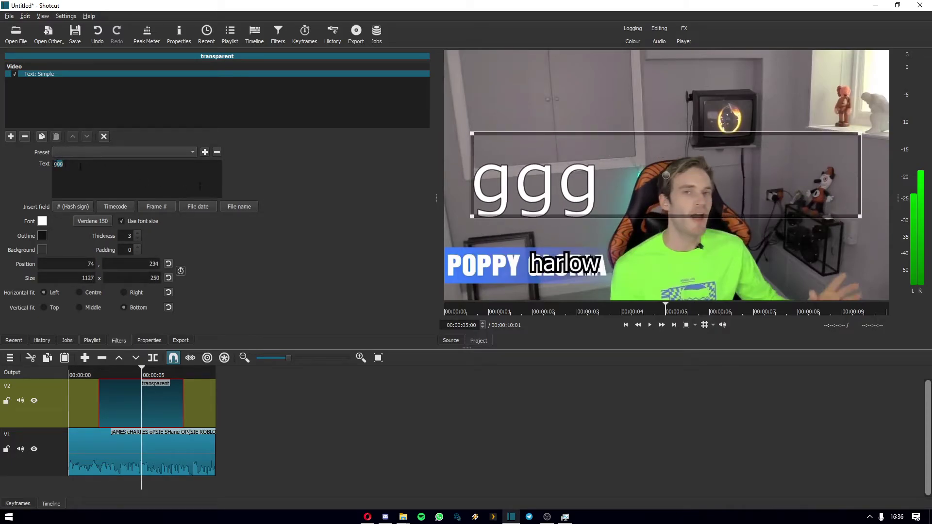
{"action": "type", "text": "g"}
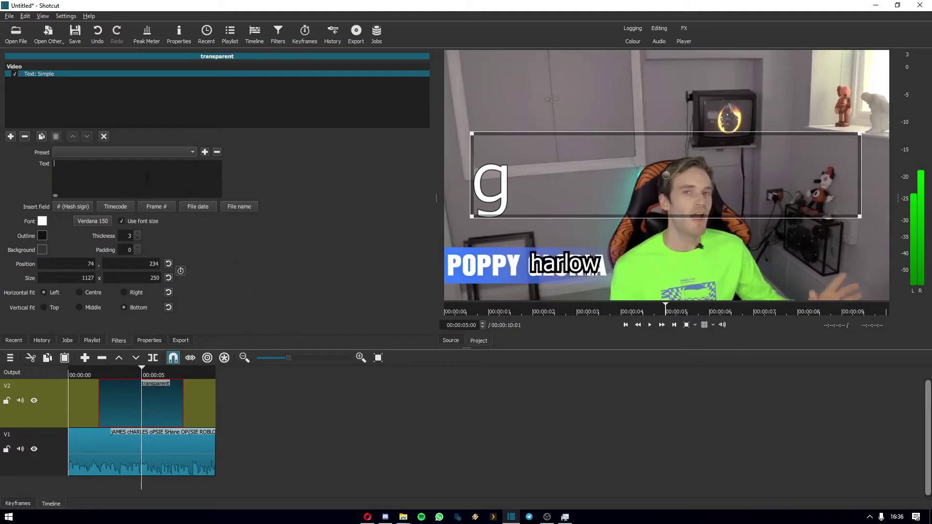
Split the V2 text clip at about 00:00:02:19, then check the playhead inside both pieces
{"action": "left_click_drag", "start_coordinate": [122, 374], "coordinate": [108, 374]}
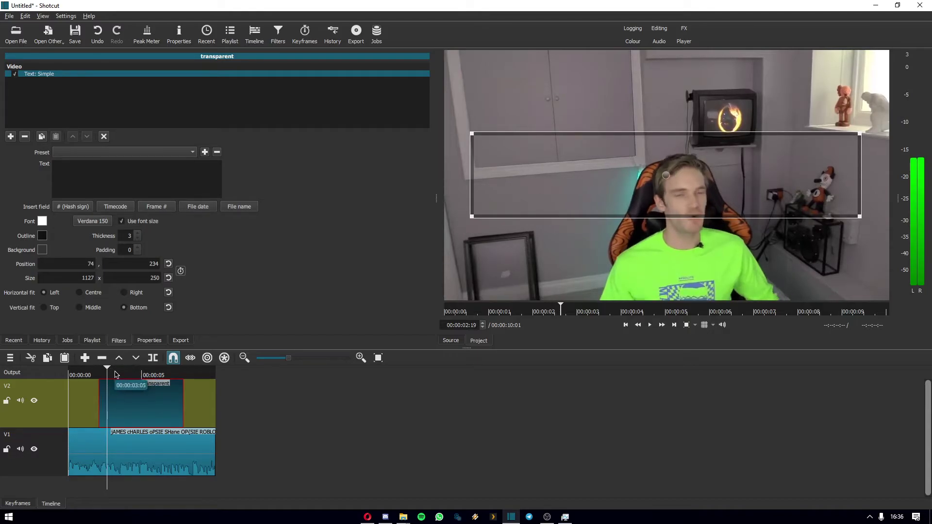
{"action": "key", "text": "s"}
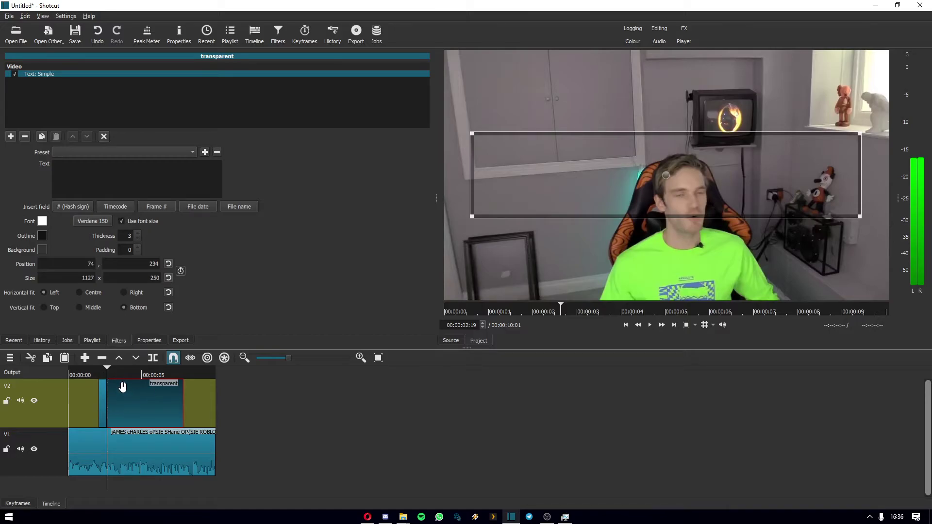
{"action": "left_click", "coordinate": [97, 403]}
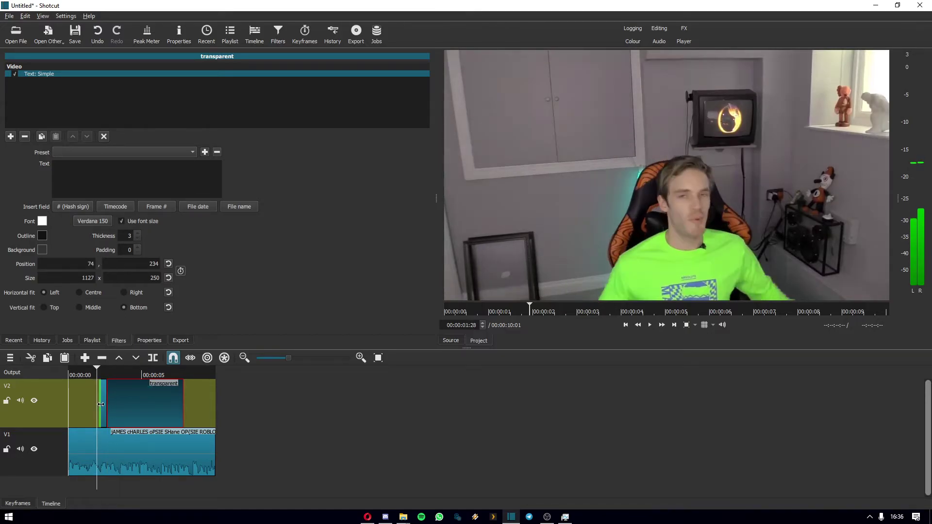
{"action": "left_click", "coordinate": [115, 374]}
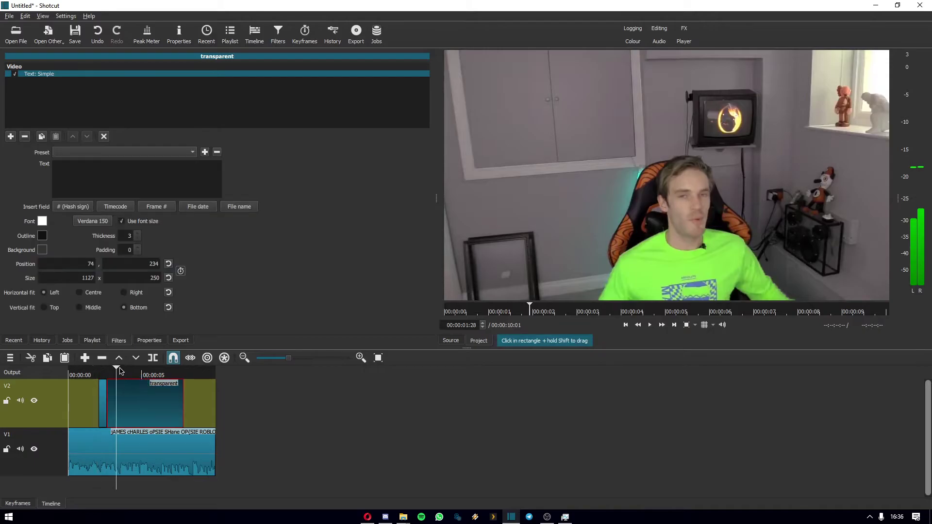
{"action": "left_click", "coordinate": [117, 374]}
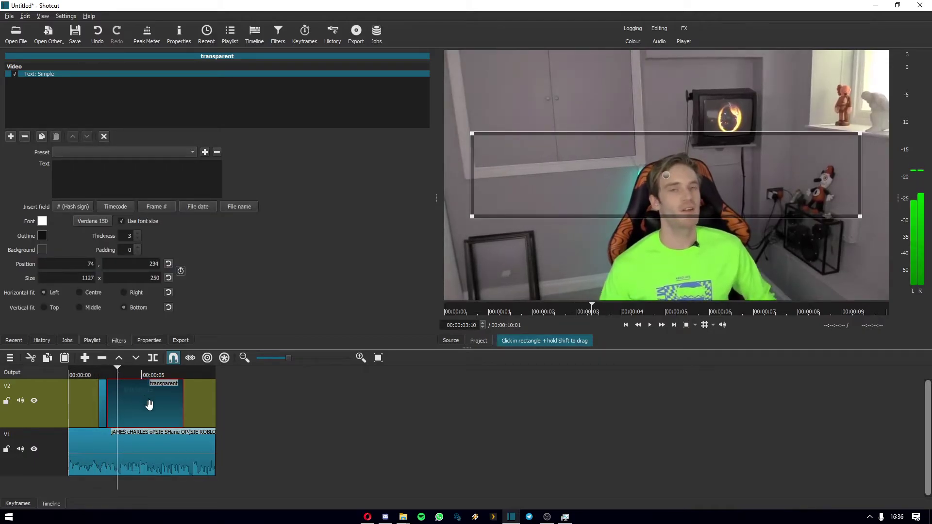
{"action": "left_click", "coordinate": [146, 376]}
{"action": "left_click", "coordinate": [142, 375]}
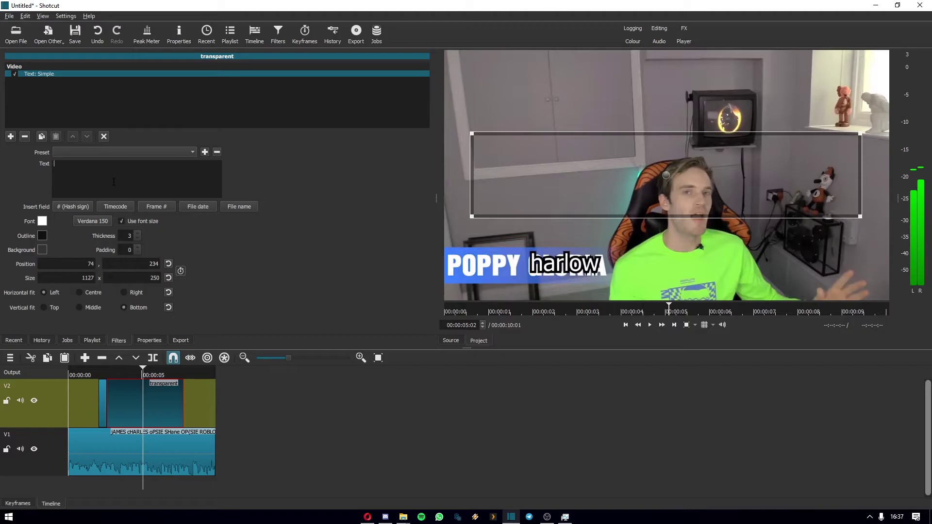
Make the later piece show 'S' in a 1128 x 299 box at 31, 270
{"action": "type", "text": "S"}
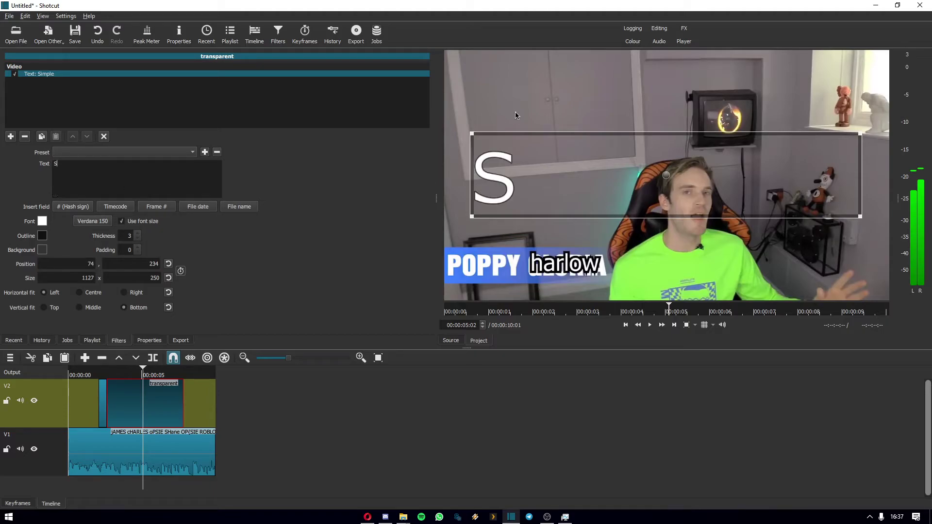
{"action": "left_click_drag", "start_coordinate": [472, 135], "coordinate": [470, 117]}
{"action": "left_click_drag", "start_coordinate": [665, 165], "coordinate": [652, 206]}
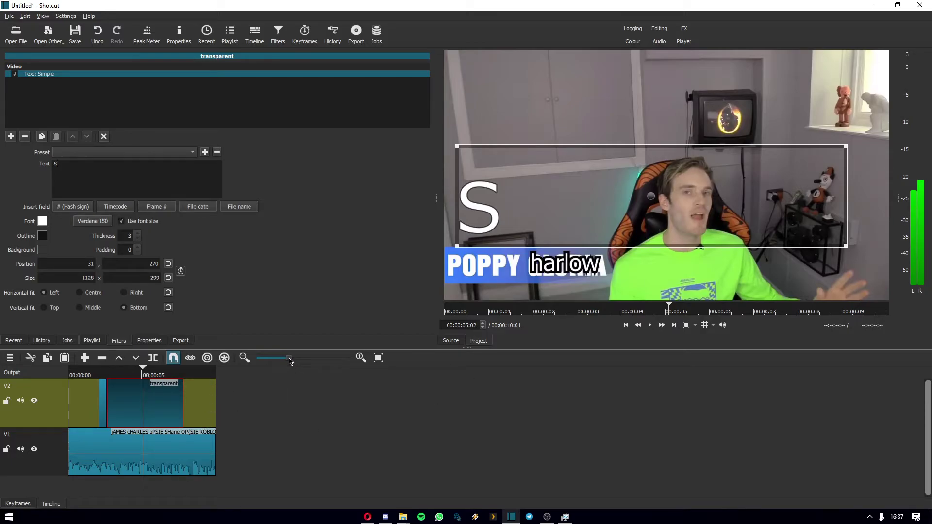
Zoom into the timeline, split the V2 clip at 00:00:02:23, and step forward to 00:00:03:00
{"action": "left_click", "coordinate": [307, 362]}
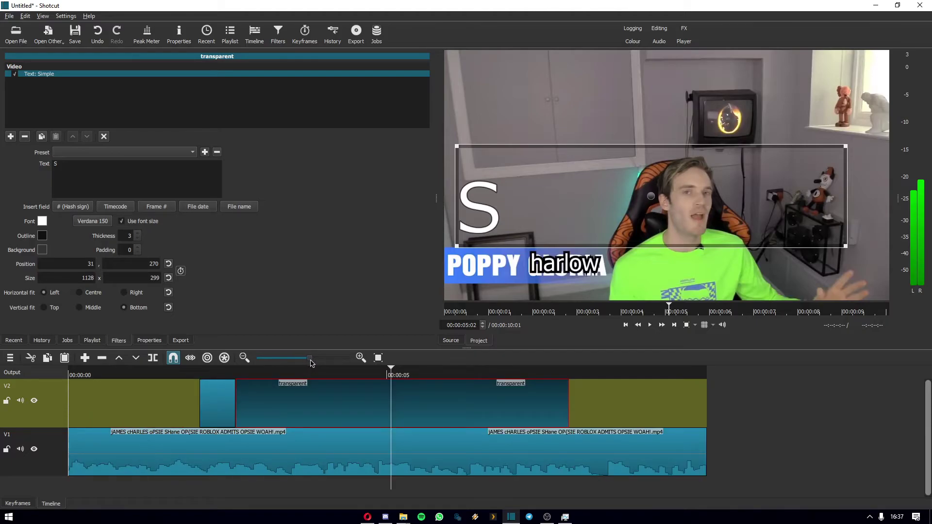
{"action": "left_click", "coordinate": [312, 375]}
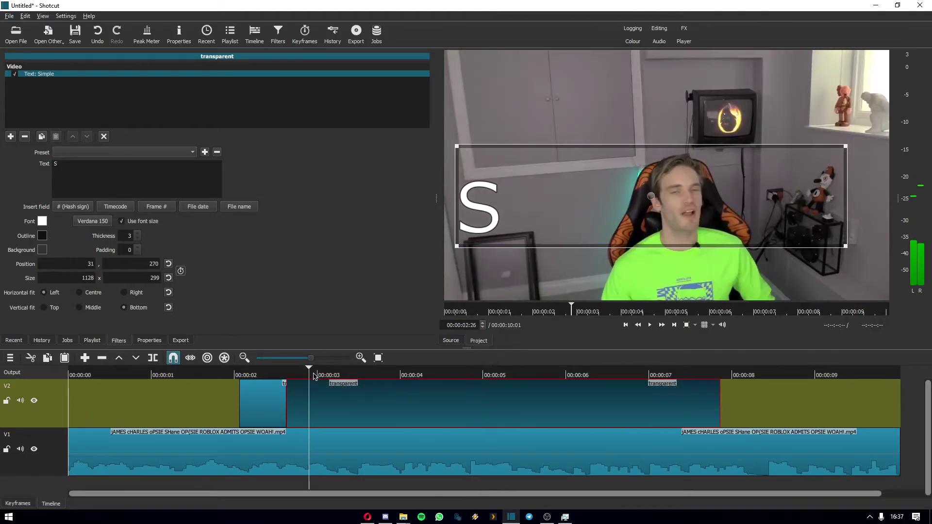
{"action": "mouse_move", "coordinate": [313, 375]}
{"action": "left_mouse_down"}
{"action": "mouse_move", "coordinate": [398, 380]}
{"action": "mouse_move", "coordinate": [358, 364]}
{"action": "mouse_move", "coordinate": [287, 374]}
{"action": "mouse_move", "coordinate": [300, 377]}
{"action": "left_mouse_up"}
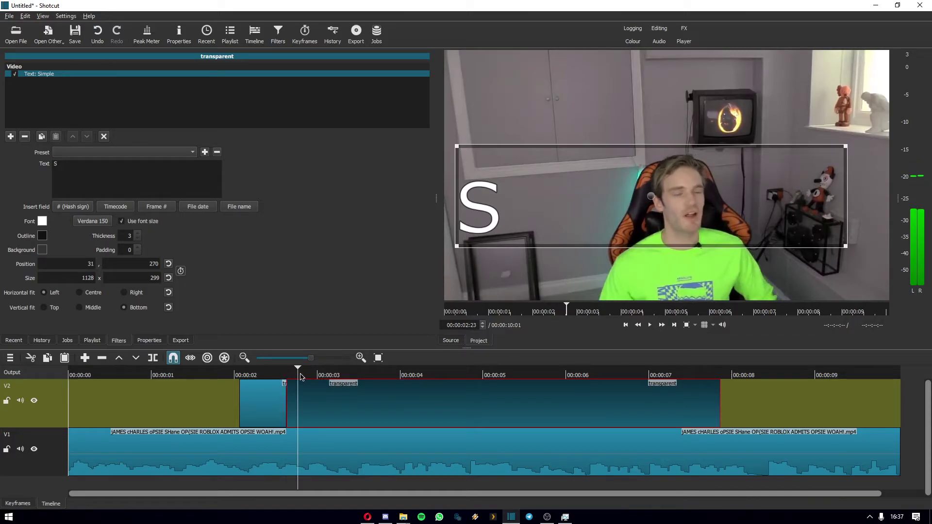
{"action": "key", "text": "s"}
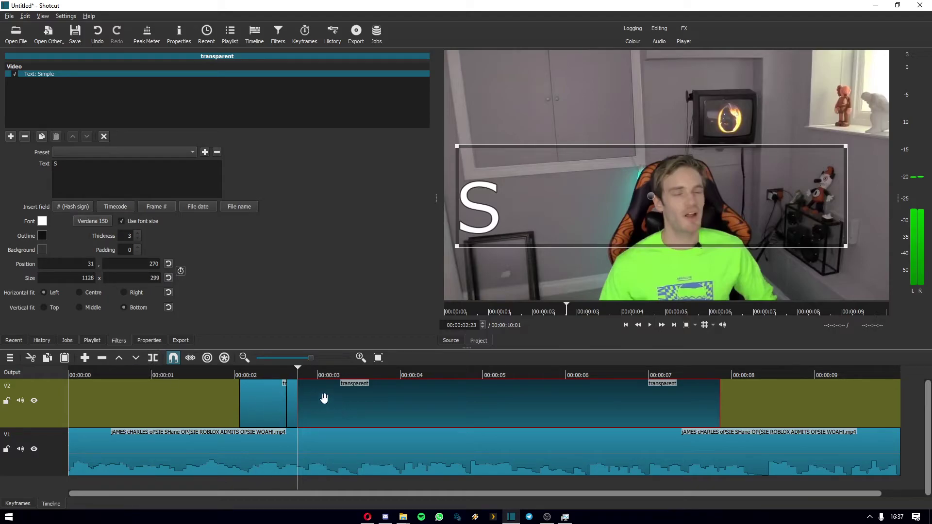
{"action": "key", "text": "Right"}
{"action": "key", "text": "Right"}
{"action": "key", "text": "Right"}
{"action": "key", "text": "Right"}
{"action": "key", "text": "Right"}
{"action": "key", "text": "Right"}
{"action": "key", "text": "Right"}
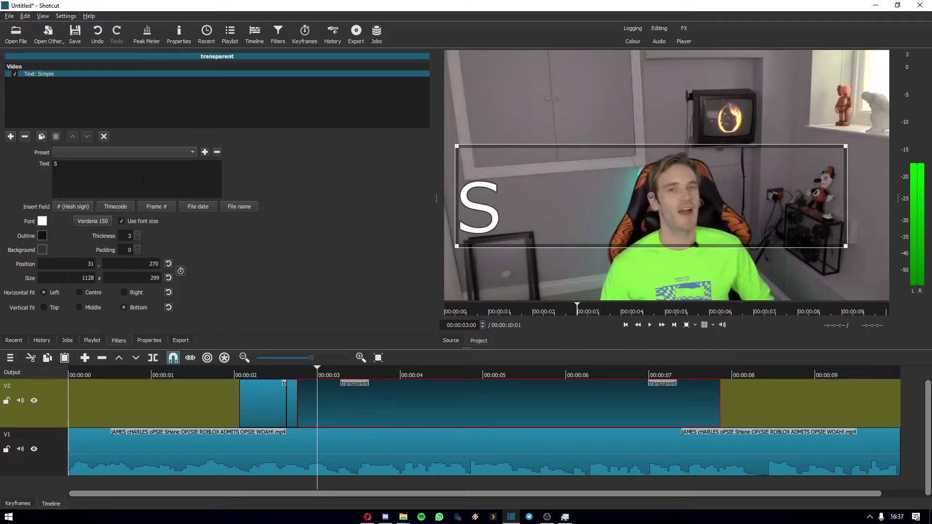
Add 'c' to the title, split the text clip at 00:00:02:26, and type 'e' on the next piece
{"action": "type", "text": "c"}
{"action": "left_click", "coordinate": [307, 374]}
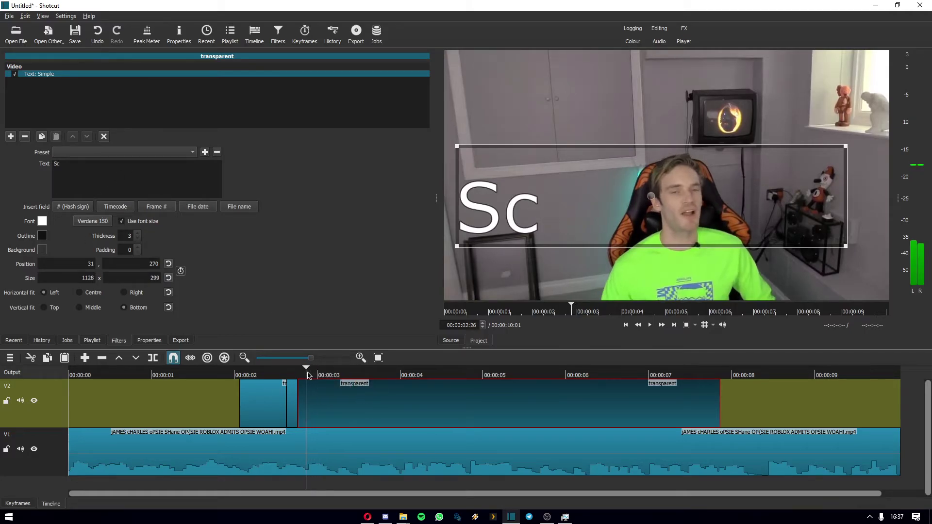
{"action": "key", "text": "s"}
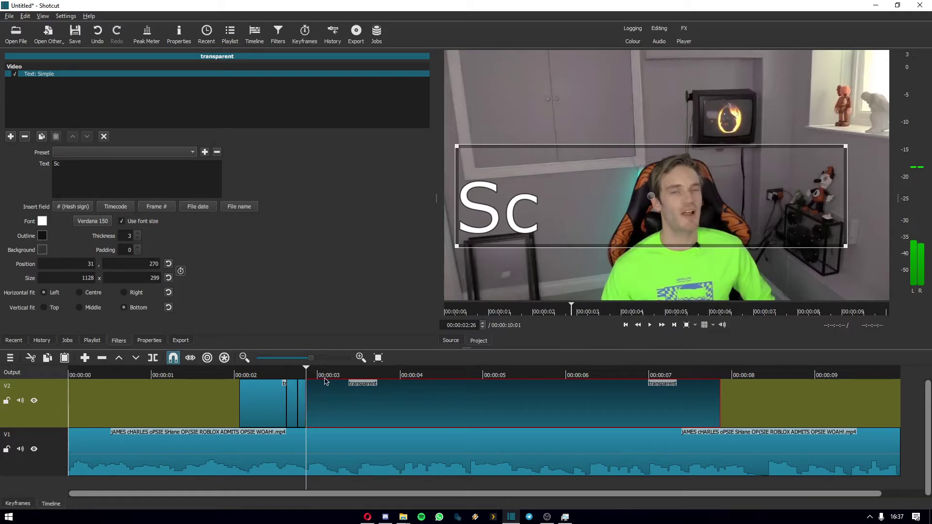
{"action": "left_click_drag", "start_coordinate": [324, 381], "coordinate": [330, 384]}
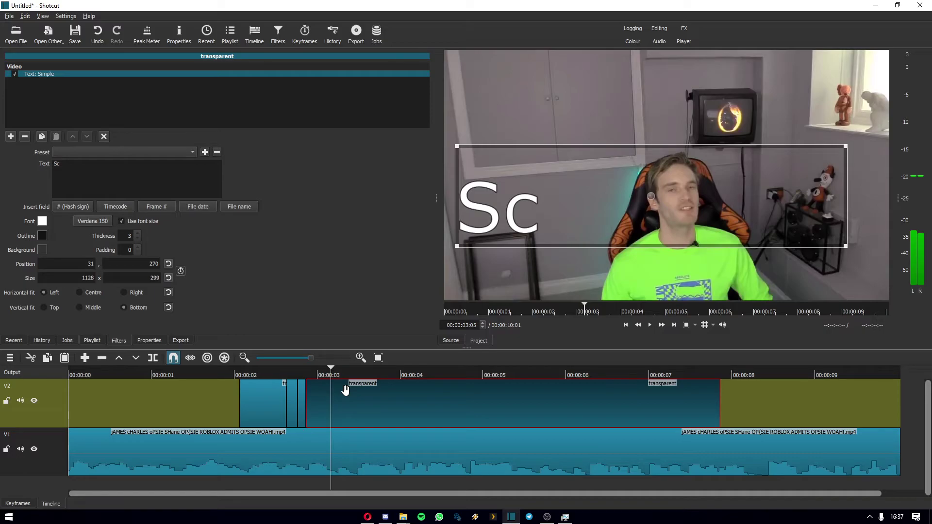
{"action": "left_click", "coordinate": [300, 407]}
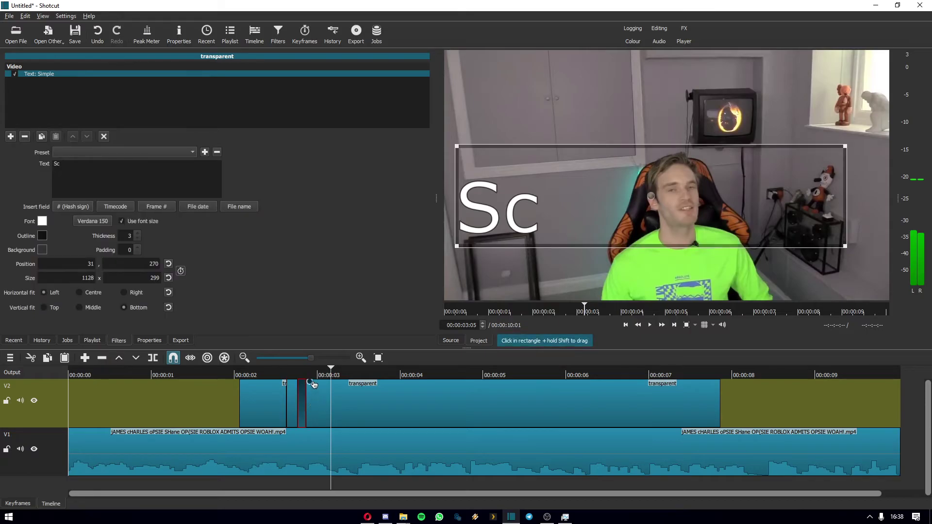
{"action": "left_click", "coordinate": [323, 386]}
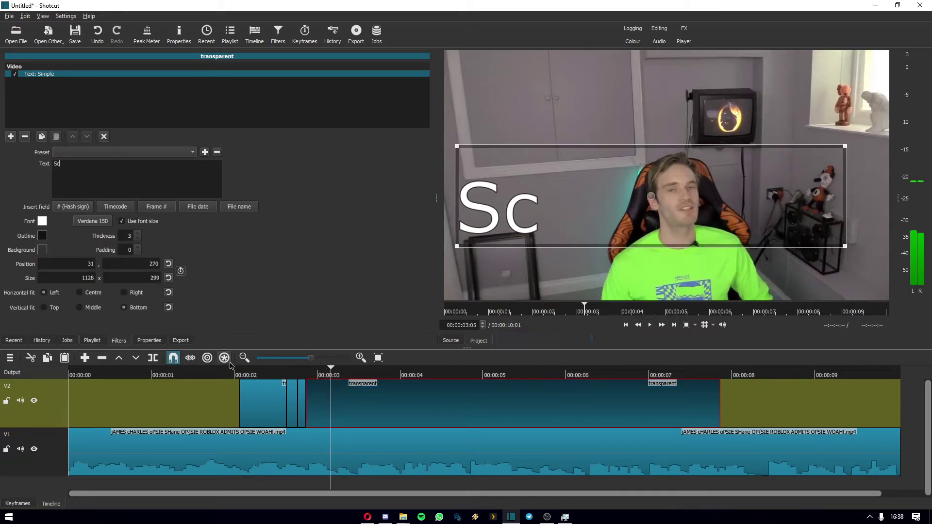
{"action": "type", "text": "e"}
Trim the text clip's start to 3:02, add an 'l', then trim again at 3:04
{"action": "left_click_drag", "start_coordinate": [334, 375], "coordinate": [319, 372]}
{"action": "key", "text": "i"}
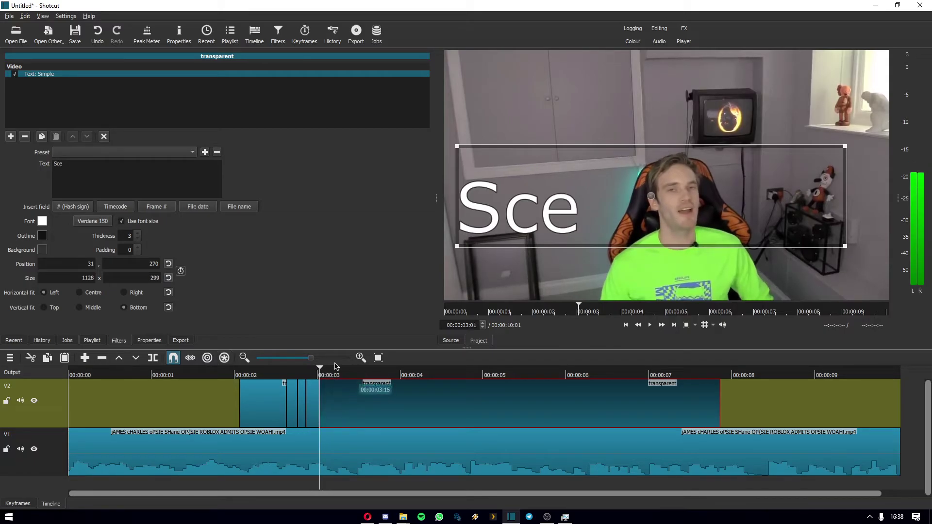
{"action": "left_click", "coordinate": [110, 166]}
{"action": "type", "text": "l"}
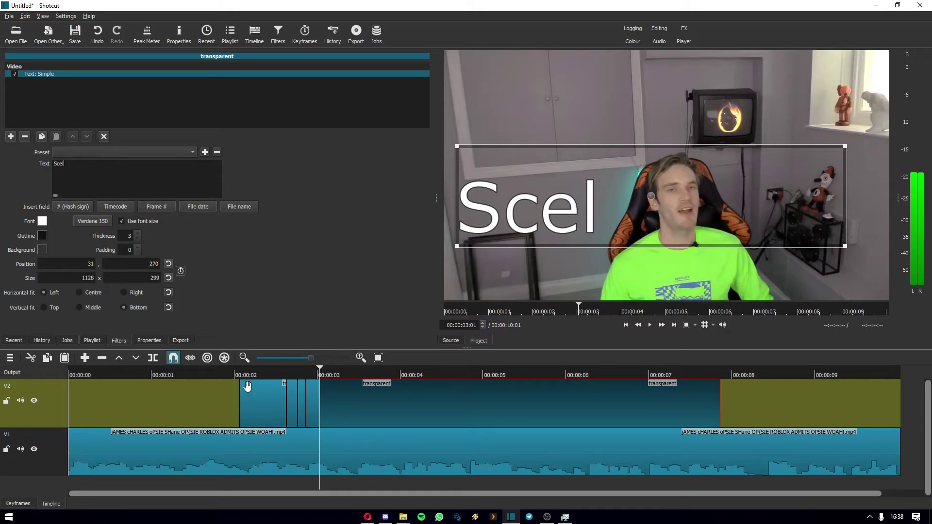
{"action": "left_click", "coordinate": [328, 375]}
{"action": "key", "text": "i"}
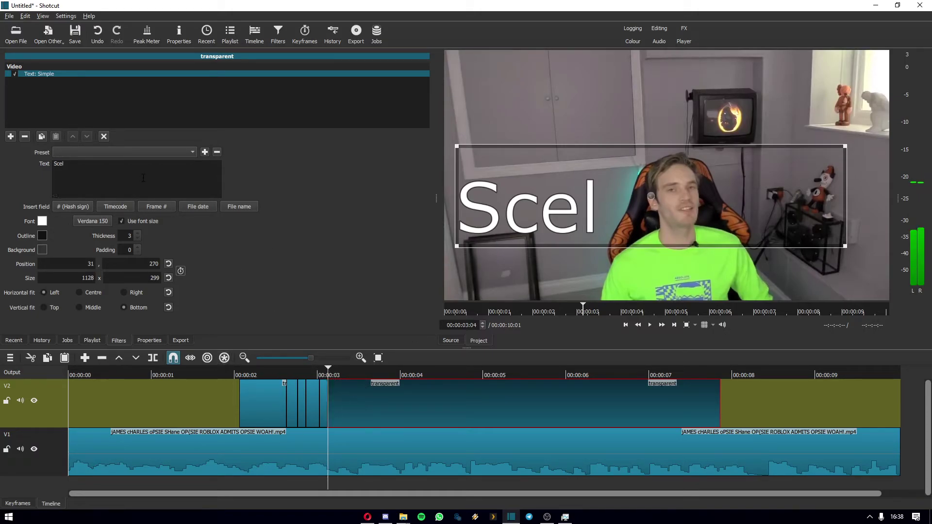
Type the remaining letters so the newest piece reads 'Scelly', then return before the title
{"action": "type", "text": "l"}
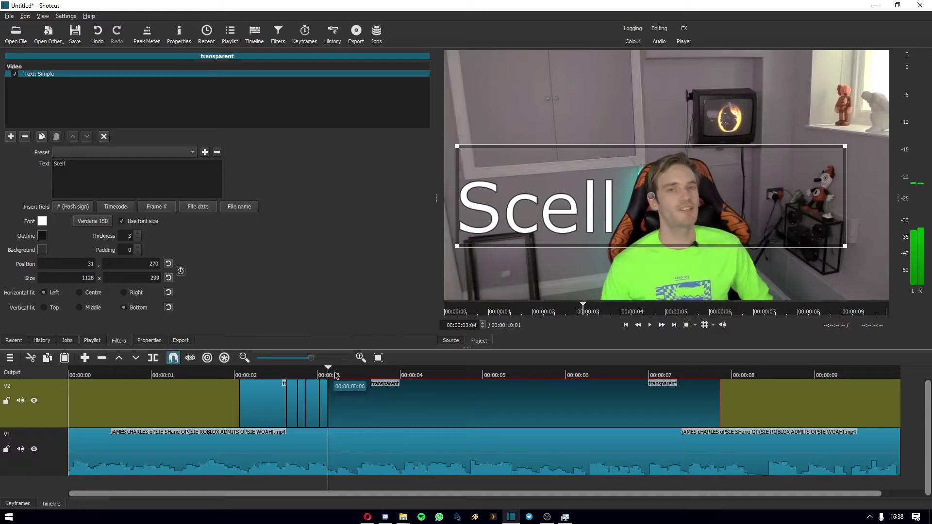
{"action": "left_click", "coordinate": [342, 375]}
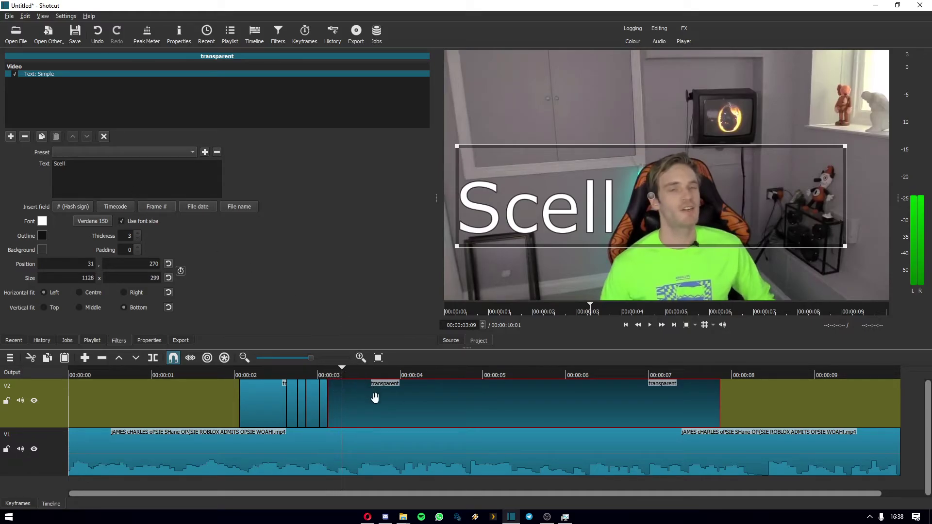
{"action": "type", "text": "i"}
{"action": "type", "text": "y"}
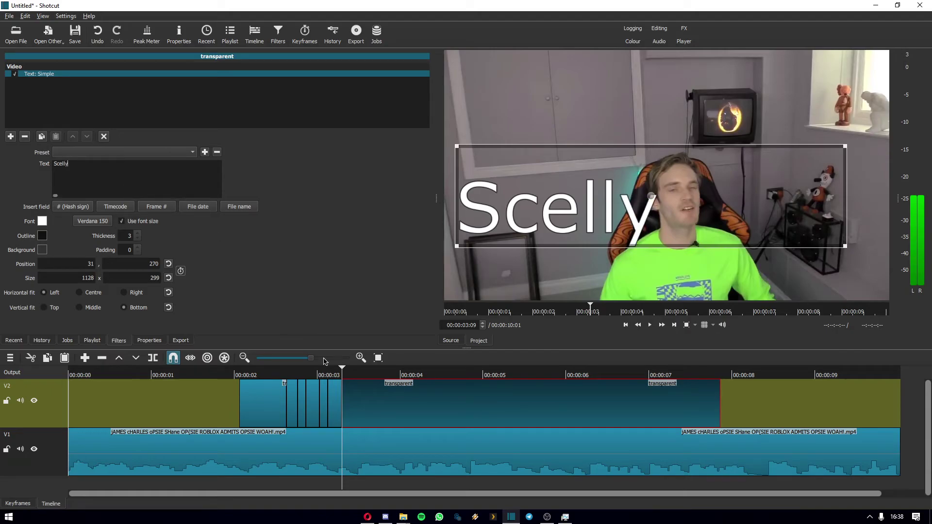
{"action": "left_click_drag", "start_coordinate": [301, 375], "coordinate": [193, 375]}
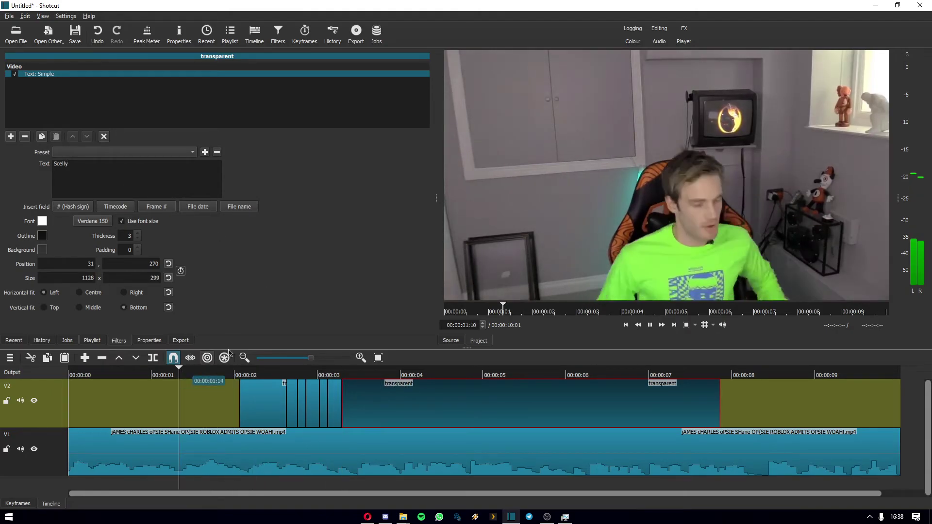
Play back the typing effect, then move the playhead from 3:18 to 3:25 for the next letter
{"action": "key", "text": "space"}
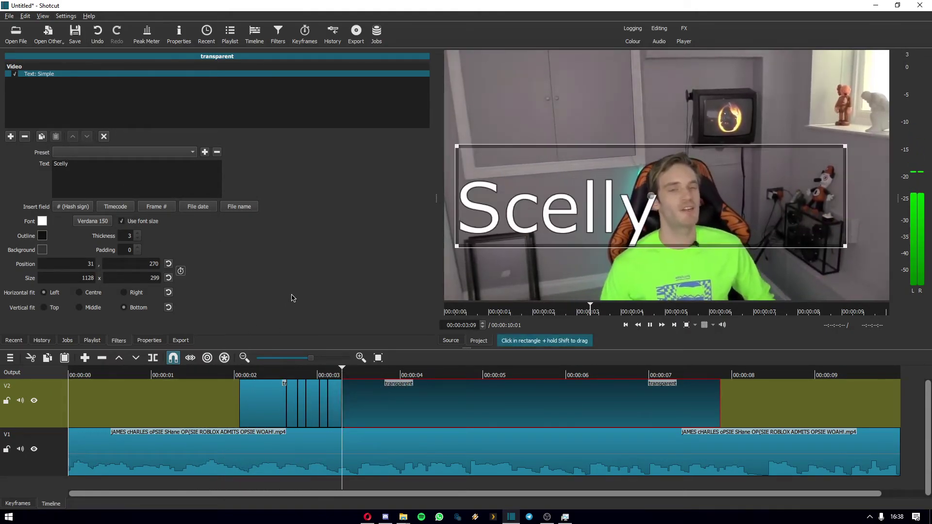
{"action": "key", "text": "space"}
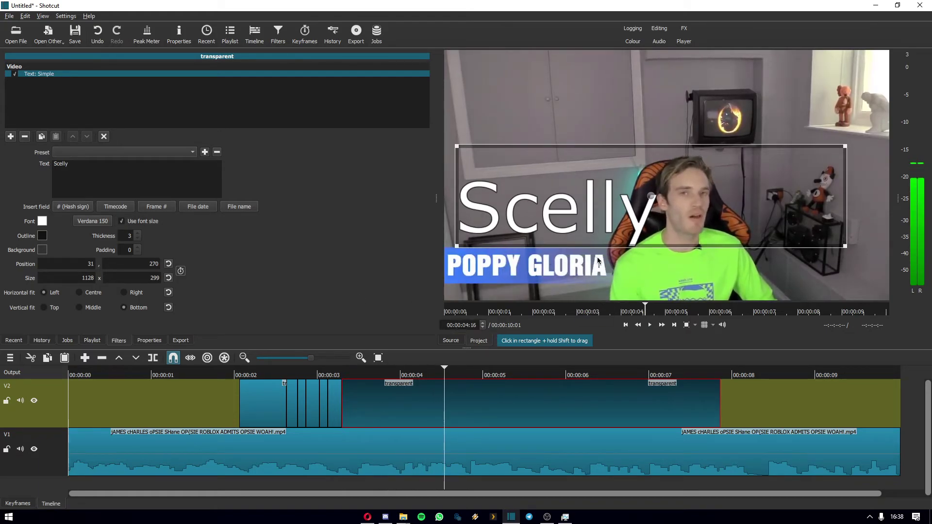
{"action": "left_click", "coordinate": [368, 375]}
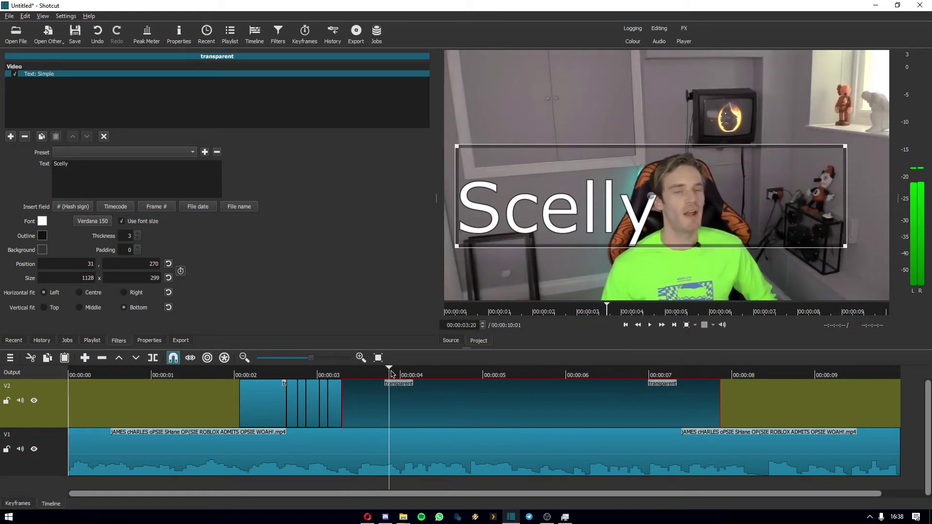
{"action": "left_click_drag", "start_coordinate": [369, 377], "coordinate": [416, 383]}
Fix a mistyped letter and add 'p' after 'Scelly', moving to 3:29
{"action": "left_click", "coordinate": [159, 179]}
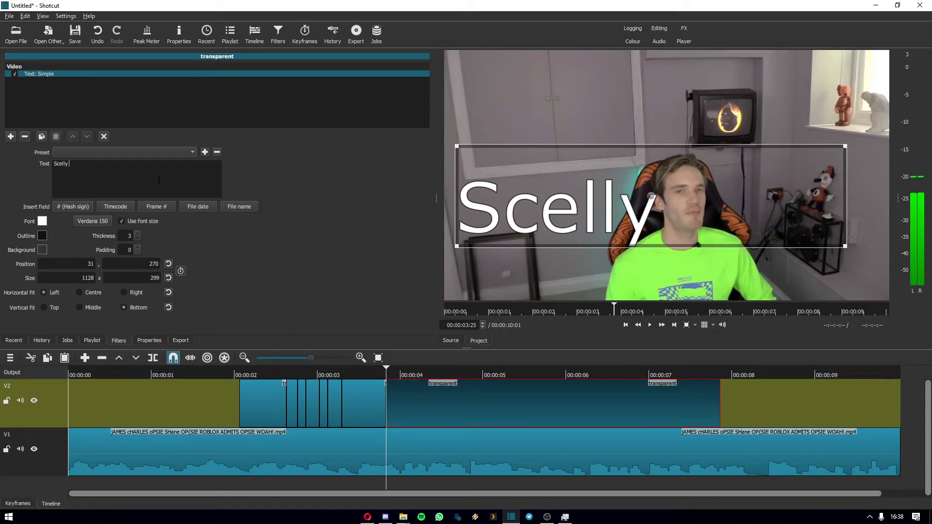
{"action": "type", "text": "i"}
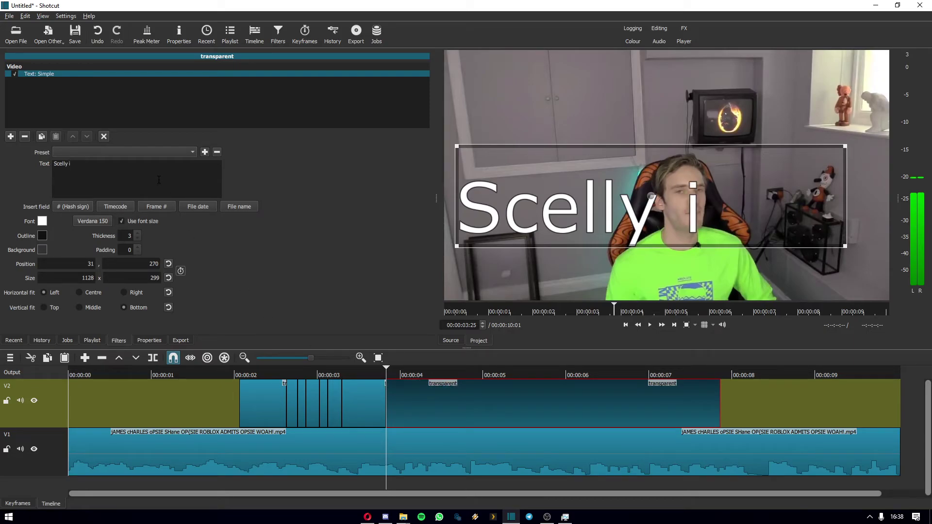
{"action": "left_click", "coordinate": [390, 371]}
{"action": "key", "text": "BackSpace"}
{"action": "type", "text": "p"}
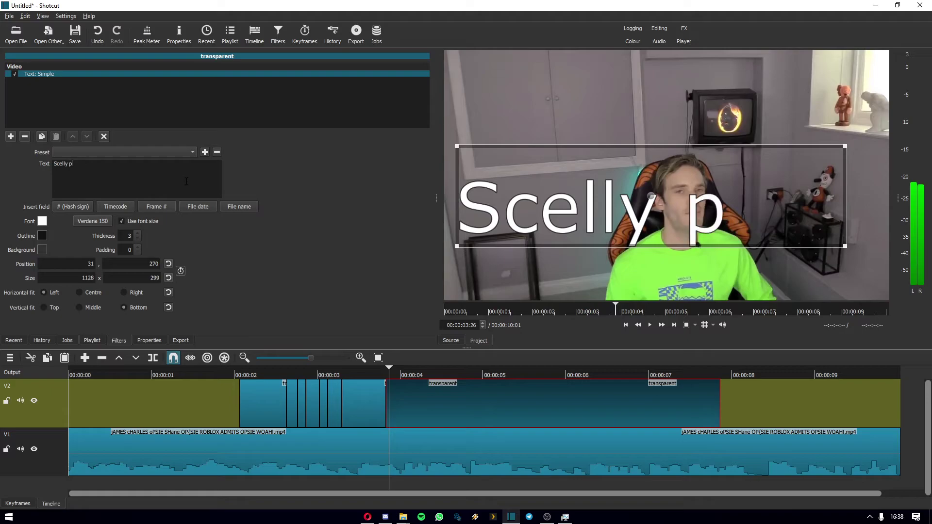
{"action": "left_click", "coordinate": [398, 377]}
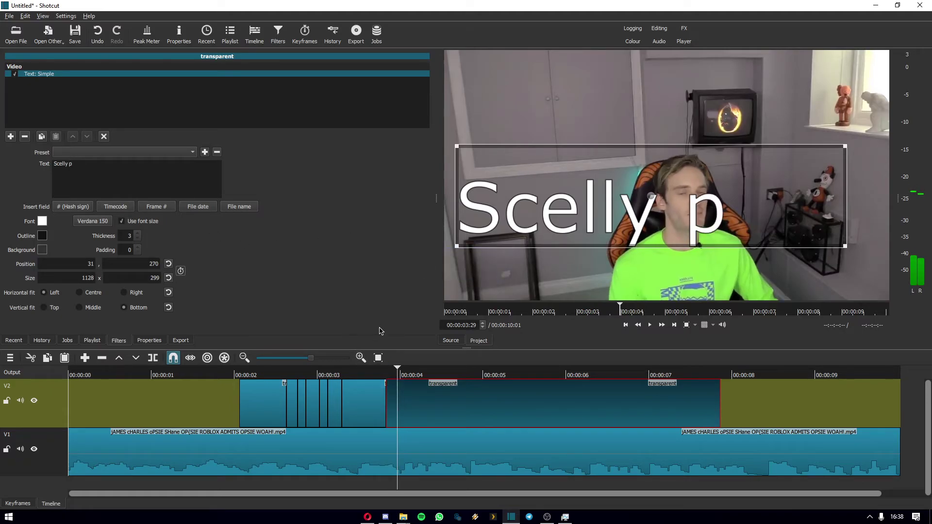
Split the title clip at 4:00, add 'o', and split again at 4:02
{"action": "left_click", "coordinate": [401, 375]}
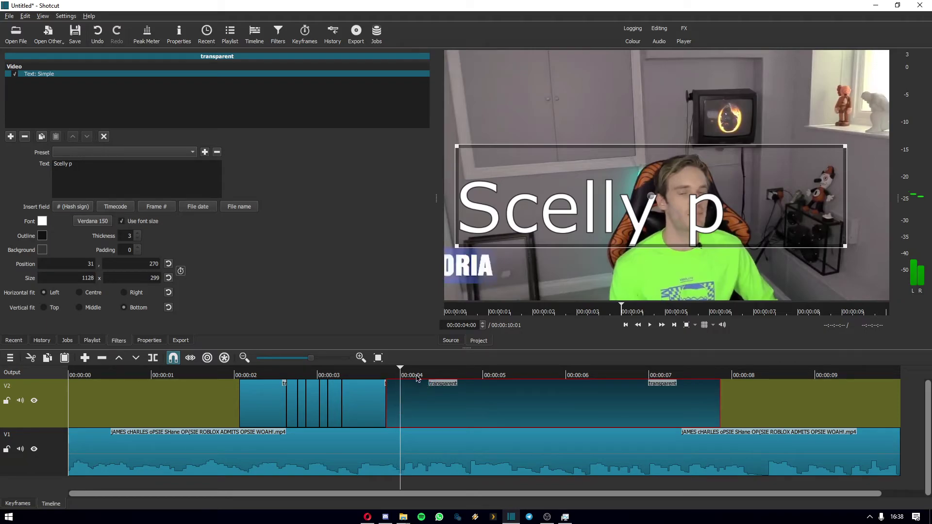
{"action": "key", "text": "s"}
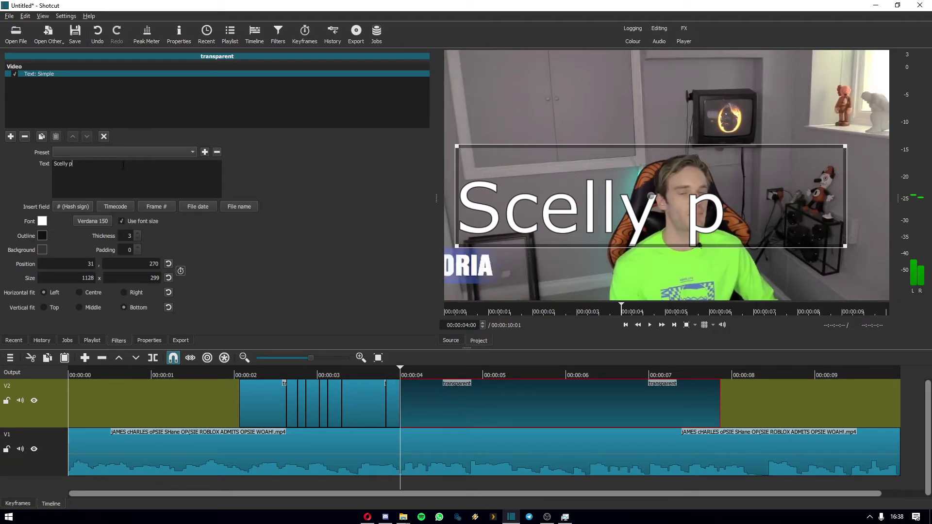
{"action": "type", "text": "o"}
{"action": "left_click", "coordinate": [406, 376]}
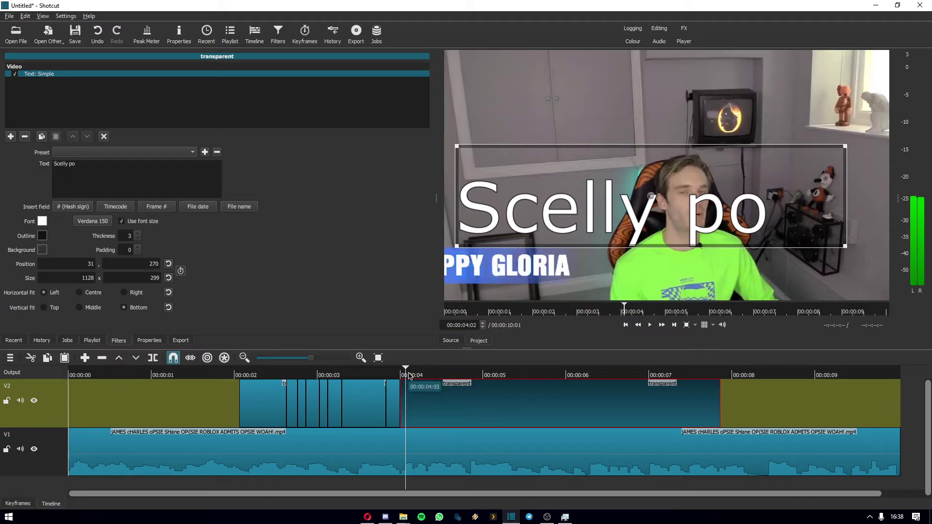
{"action": "key", "text": "s"}
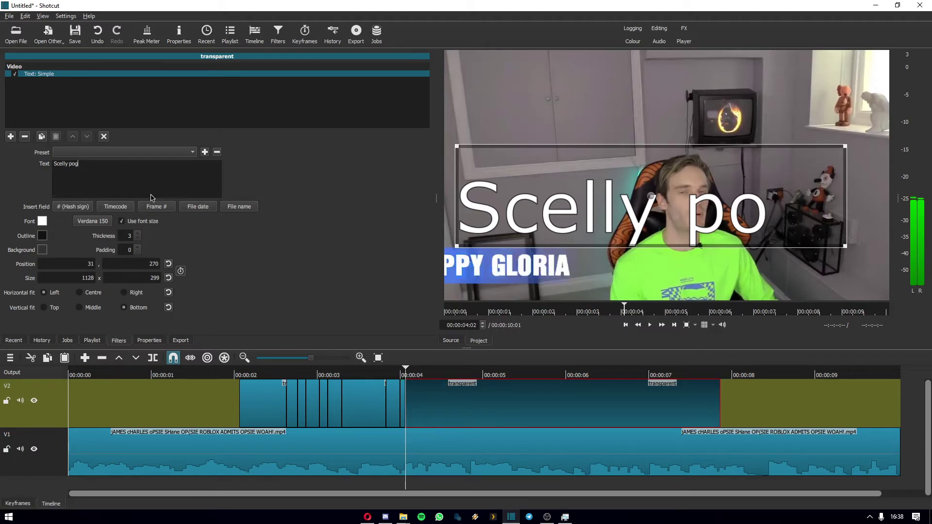
Split at 4:10, add the final 'g' for 'Scelly pogg', and widen the text box to 1205 x 298
{"action": "left_click", "coordinate": [421, 374]}
{"action": "left_click", "coordinate": [428, 375]}
{"action": "key", "text": "s"}
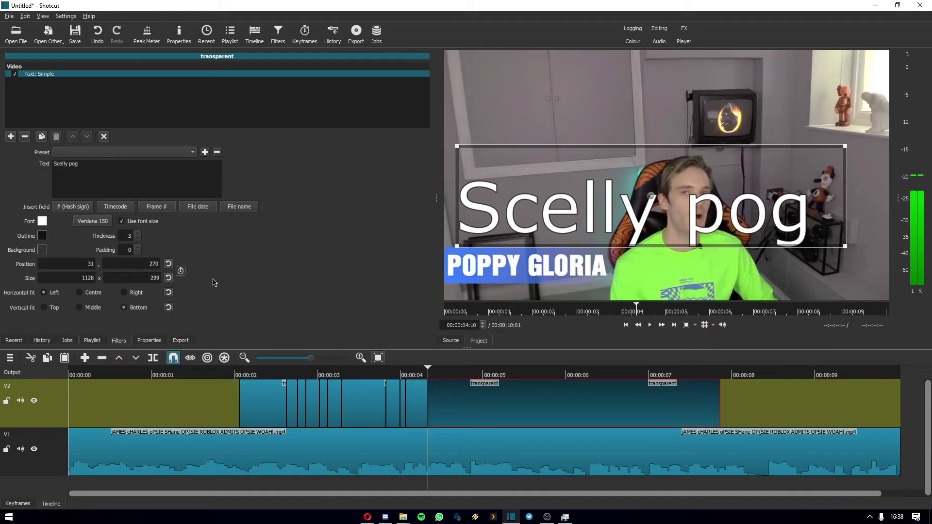
{"action": "type", "text": "g"}
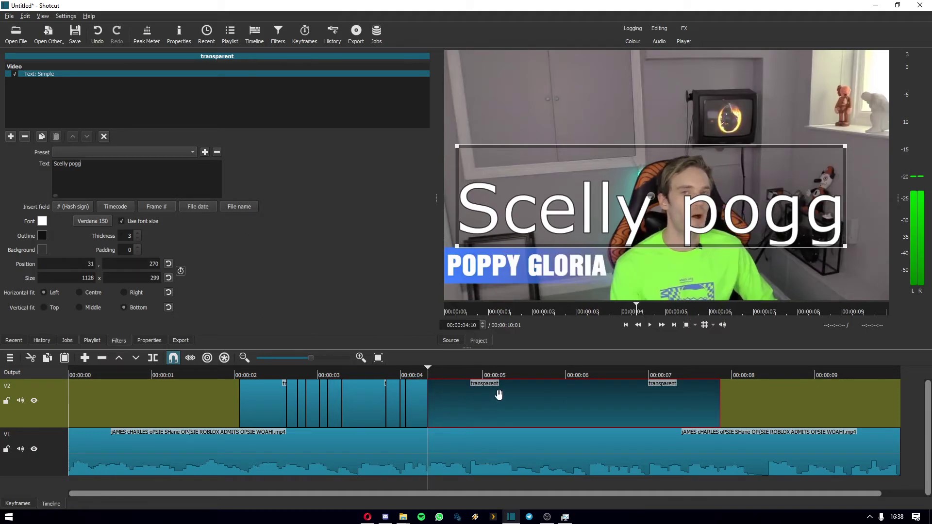
{"action": "left_click_drag", "start_coordinate": [846, 146], "coordinate": [878, 151]}
{"action": "left_click", "coordinate": [191, 373]}
{"action": "mouse_move", "coordinate": [191, 374]}
{"action": "left_mouse_down"}
{"action": "mouse_move", "coordinate": [395, 376]}
{"action": "mouse_move", "coordinate": [204, 387]}
{"action": "left_mouse_up"}
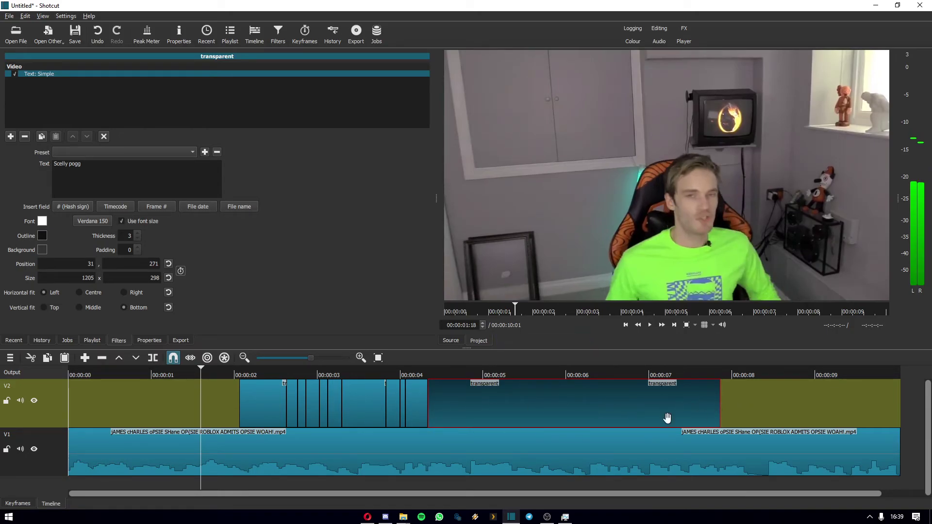
{"action": "left_click", "coordinate": [722, 325]}
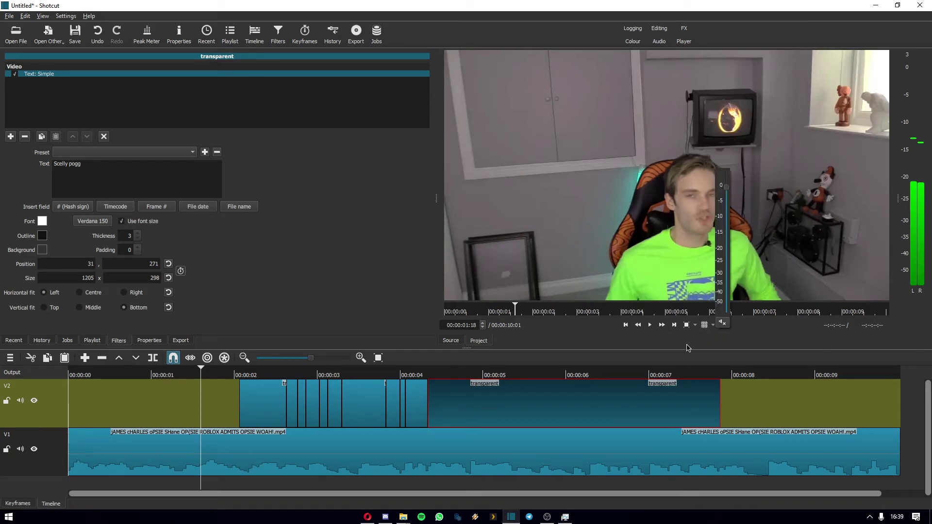
{"action": "left_click", "coordinate": [725, 324]}
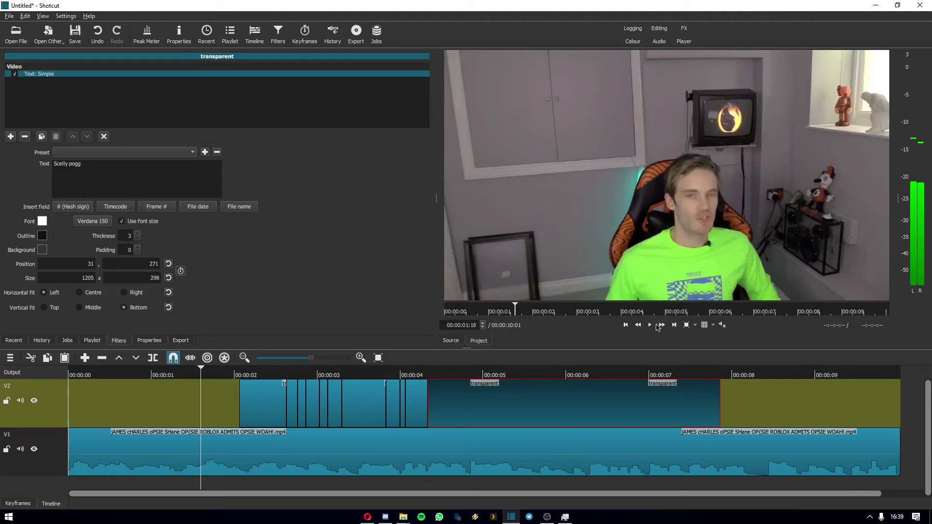
{"action": "left_click", "coordinate": [650, 325]}
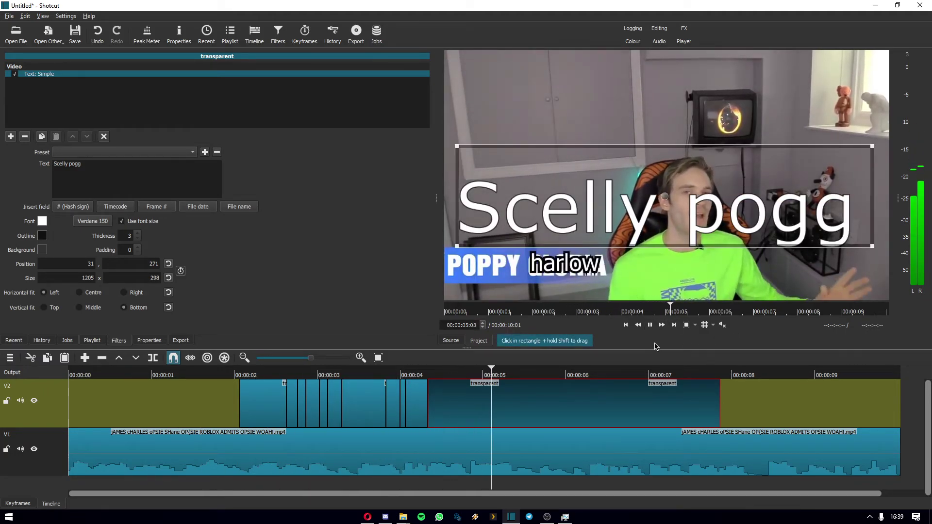
{"action": "left_click", "coordinate": [650, 325]}
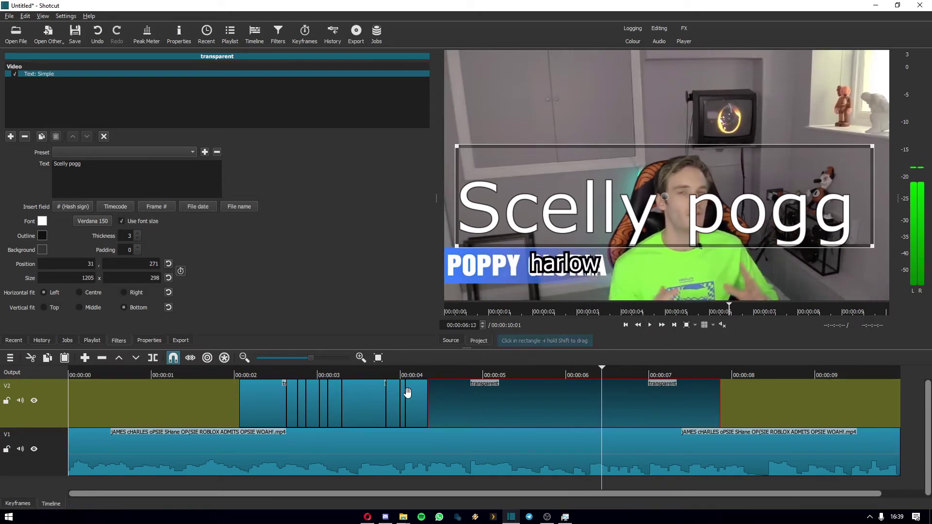
{"action": "left_click", "coordinate": [320, 375]}
{"action": "left_click_drag", "start_coordinate": [406, 376], "coordinate": [650, 377]}
{"action": "key", "text": "space"}
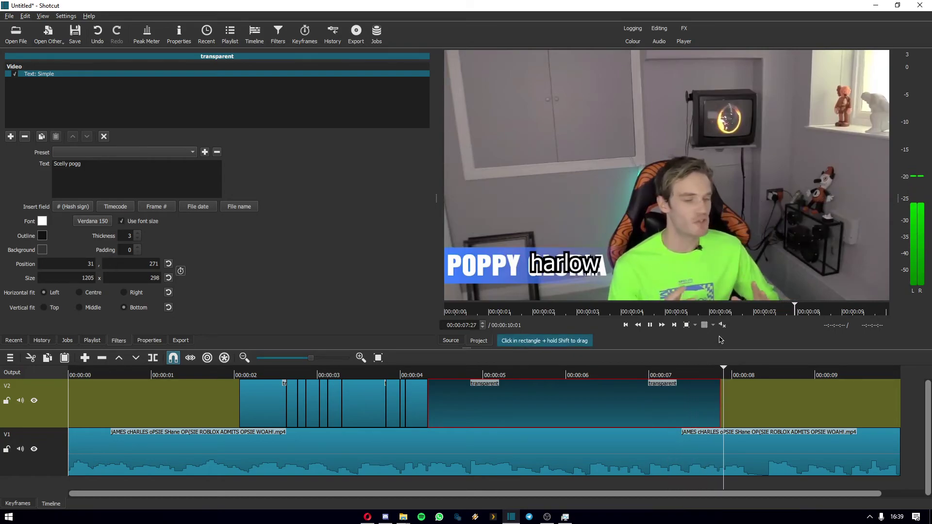
{"action": "key", "text": "space"}
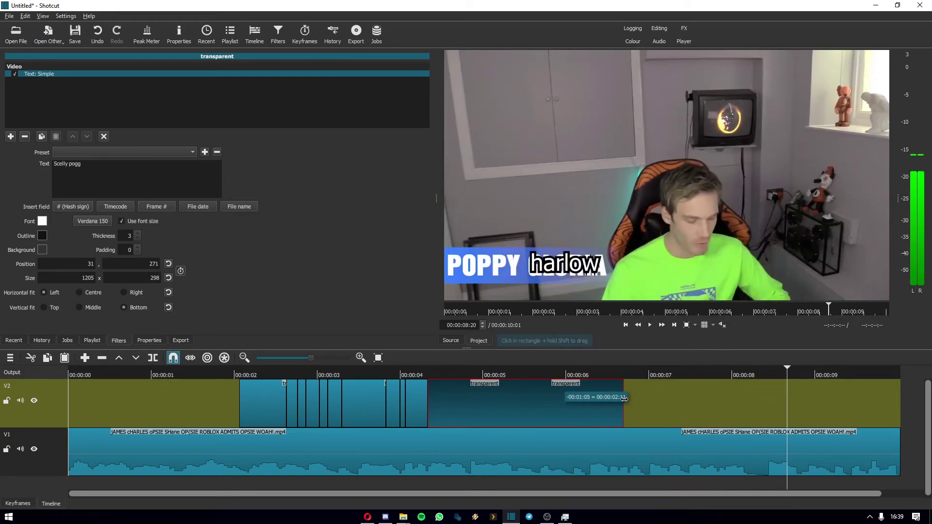
Trim the final 'Scelly pogg' clip, review the ending, and extend it to about 00:00:05:26
{"action": "left_click_drag", "start_coordinate": [623, 397], "coordinate": [491, 398]}
{"action": "left_click", "coordinate": [433, 373]}
{"action": "key", "text": "space"}
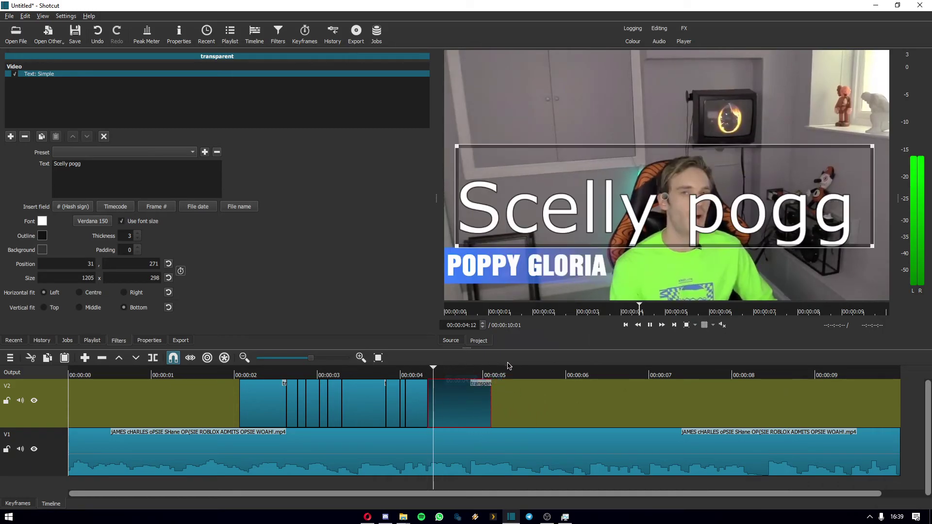
{"action": "key", "text": "space"}
{"action": "left_click_drag", "start_coordinate": [491, 412], "coordinate": [551, 411]}
{"action": "left_click", "coordinate": [486, 374]}
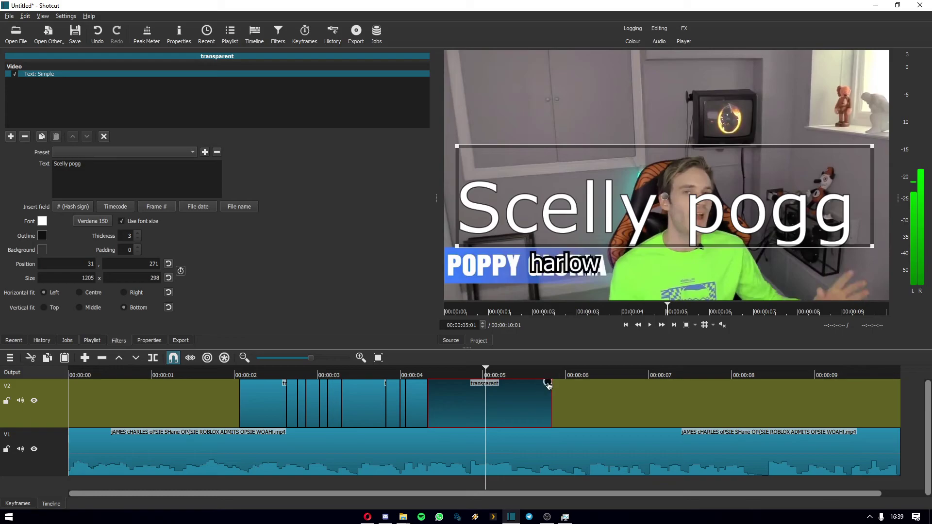
Drag the final title clip's fade-out handle to add a roughly 20-frame fade-out
{"action": "left_click_drag", "start_coordinate": [548, 384], "coordinate": [488, 405]}
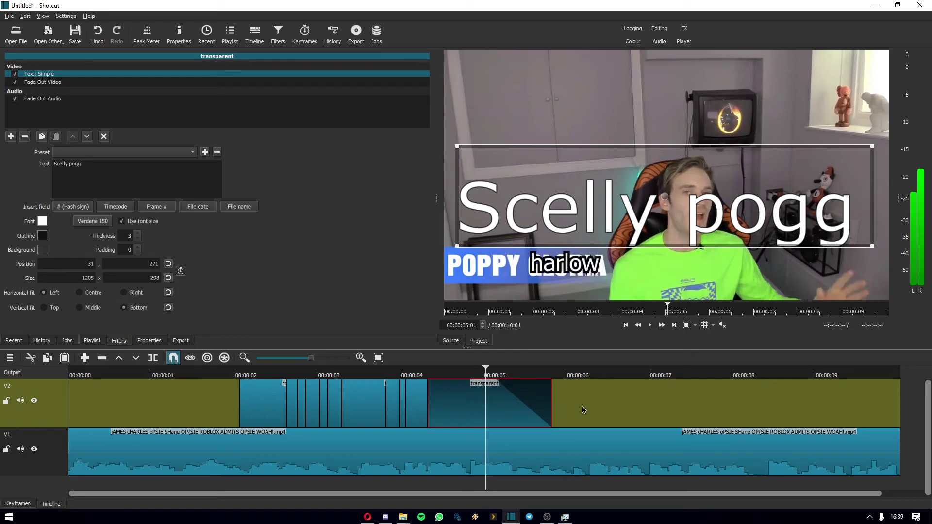
Make Fade Out Video adjust opacity instead of fading with black, and preview the fade from 4:28
{"action": "left_click", "coordinate": [72, 83]}
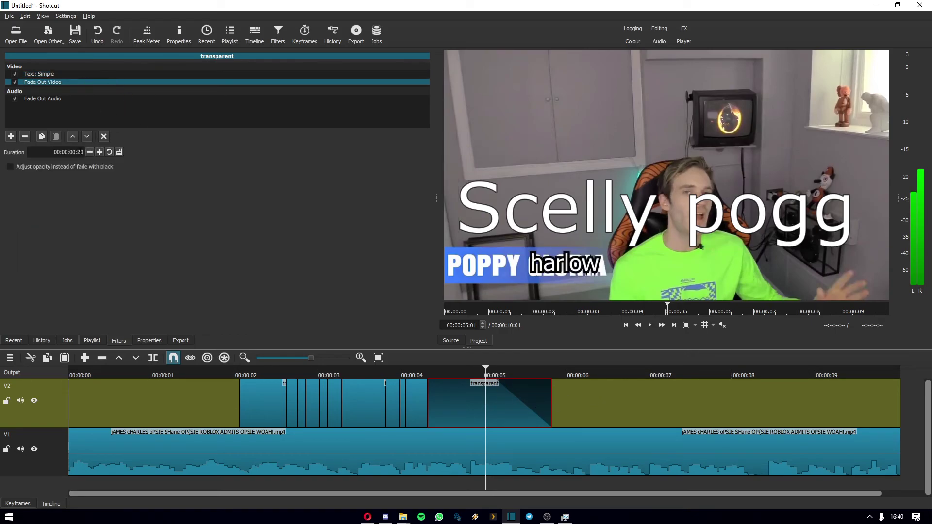
{"action": "left_click_drag", "start_coordinate": [508, 375], "coordinate": [480, 375]}
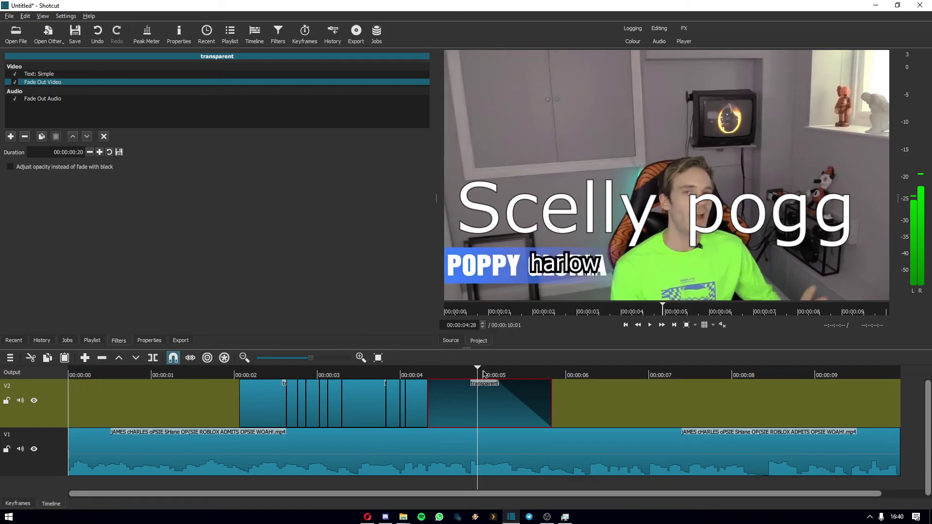
{"action": "mouse_move", "coordinate": [490, 376]}
{"action": "left_mouse_down"}
{"action": "mouse_move", "coordinate": [557, 377]}
{"action": "mouse_move", "coordinate": [478, 377]}
{"action": "left_mouse_up"}
{"action": "left_click", "coordinate": [249, 374]}
{"action": "key", "text": "space"}
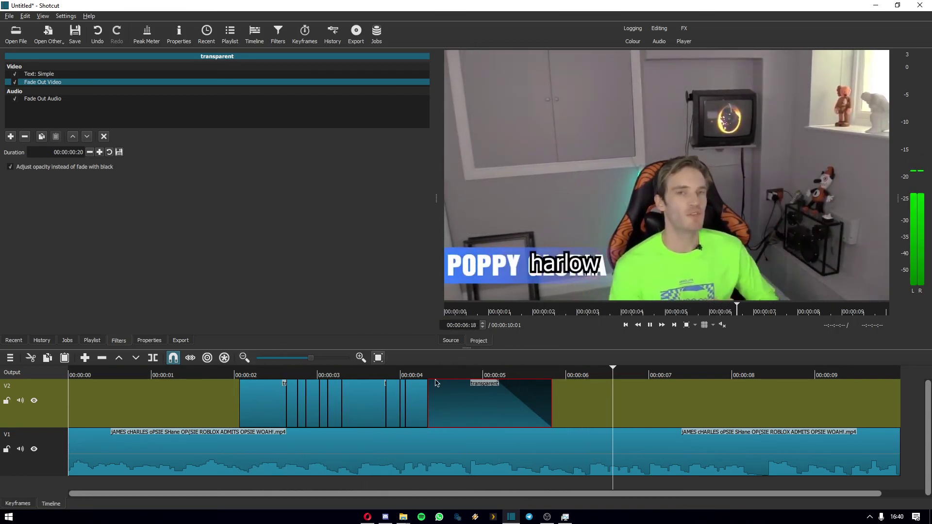
{"action": "left_click", "coordinate": [531, 374]}
{"action": "key", "text": "space"}
{"action": "left_click", "coordinate": [10, 167]}
{"action": "left_click", "coordinate": [11, 167]}
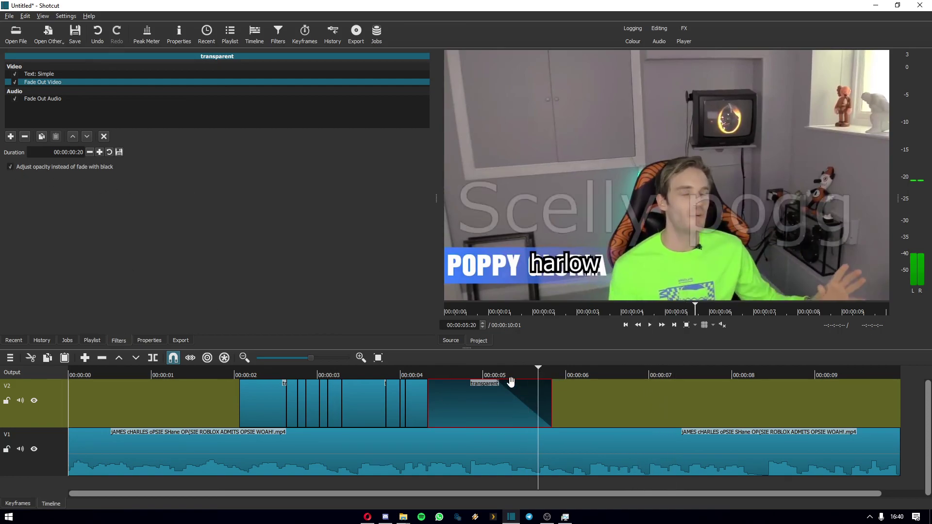
{"action": "left_click_drag", "start_coordinate": [506, 373], "coordinate": [483, 369]}
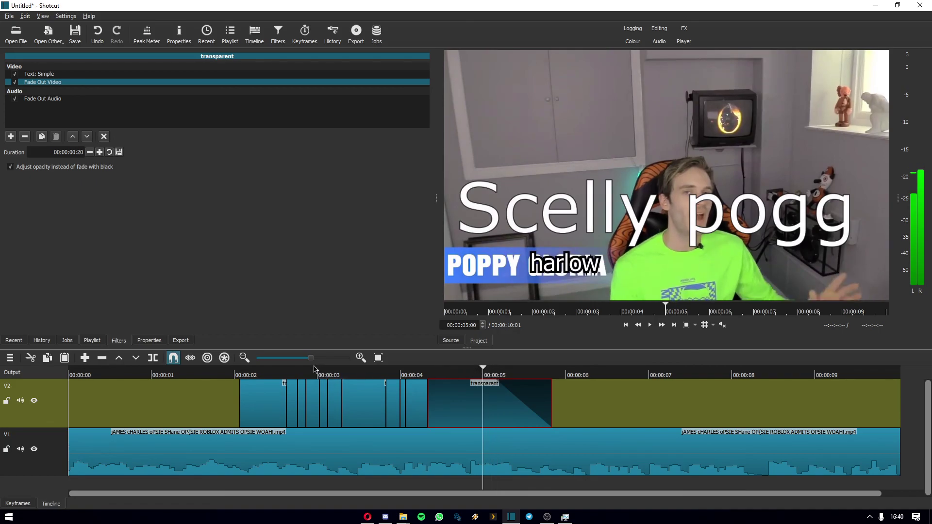
{"action": "left_click", "coordinate": [217, 374]}
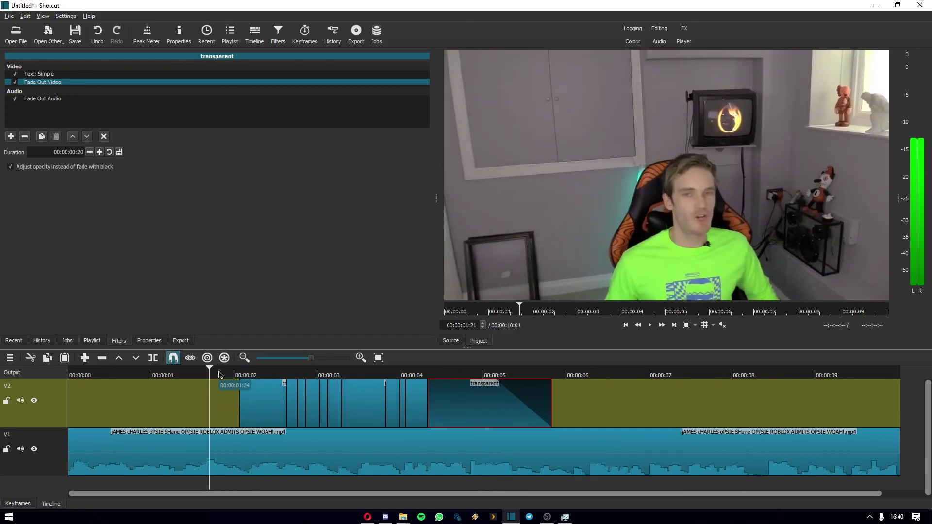
{"action": "left_click_drag", "start_coordinate": [217, 374], "coordinate": [72, 380]}
{"action": "key", "text": "space"}
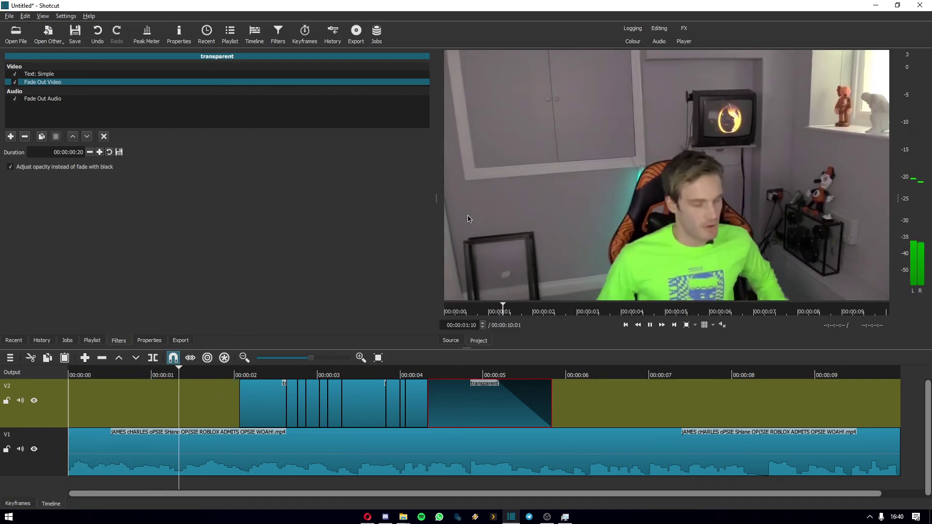